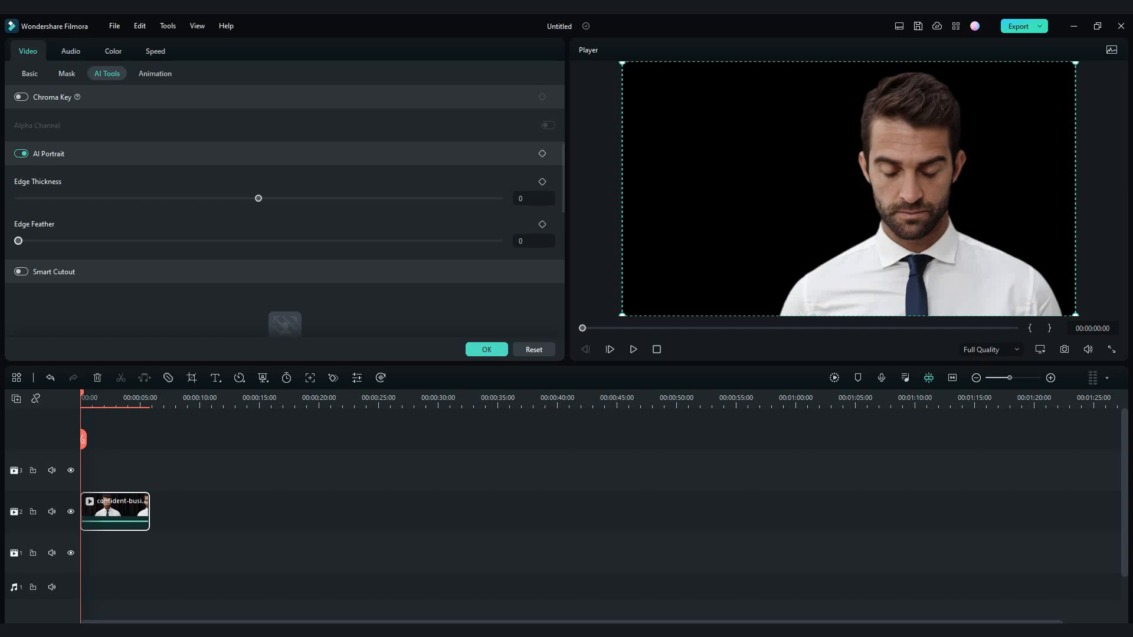
Set the AI Portrait edge feather of the businessman clip to 6 and apply it
drag(18, 240, 114, 241)
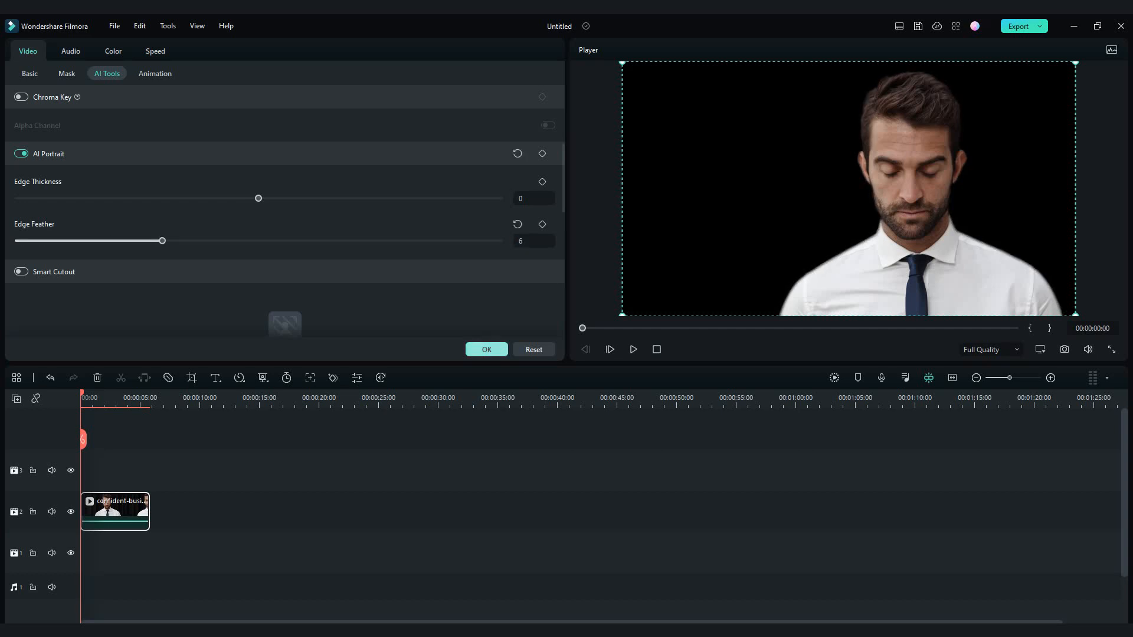
click(486, 349)
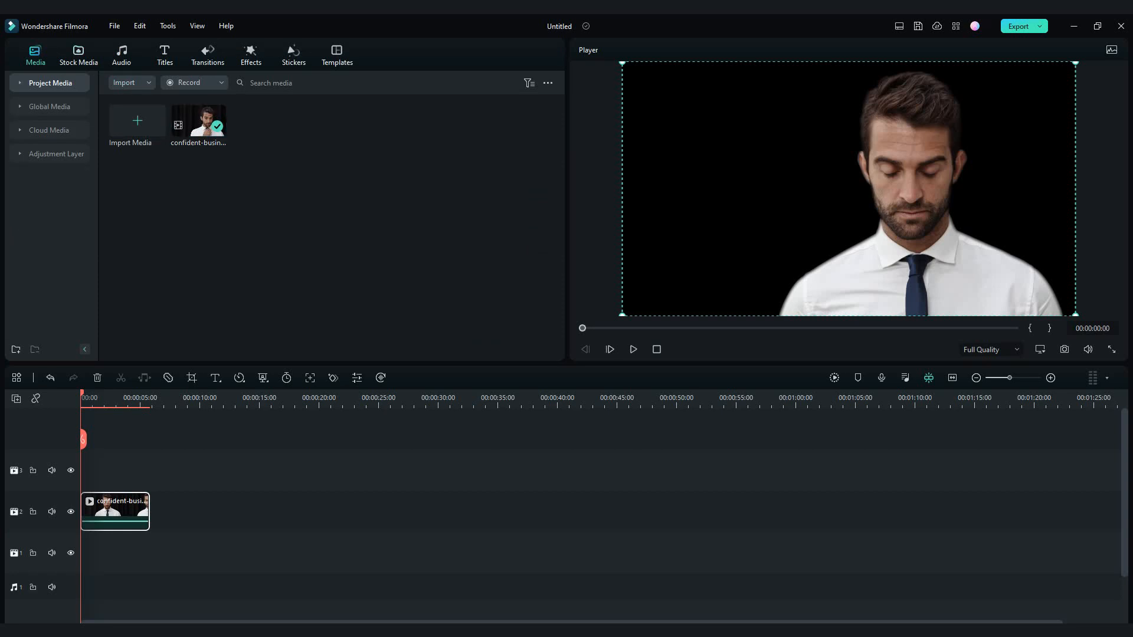
Place the favorite stock footage of business charts on video track 1 and extend the businessman clip to match its end at 00:00:07:04
click(79, 56)
click(50, 83)
drag(137, 137, 124, 552)
drag(149, 511, 165, 510)
key(space)
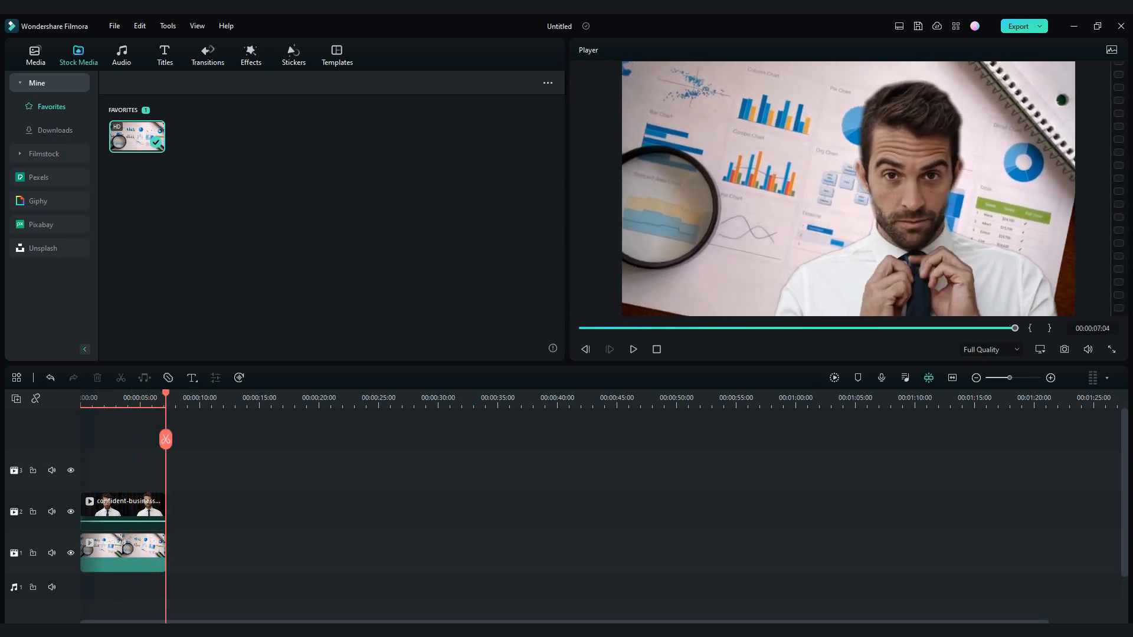
Set the businessman clip's AI Portrait edge thickness to 9 and edge feather to 8
double_click(162, 518)
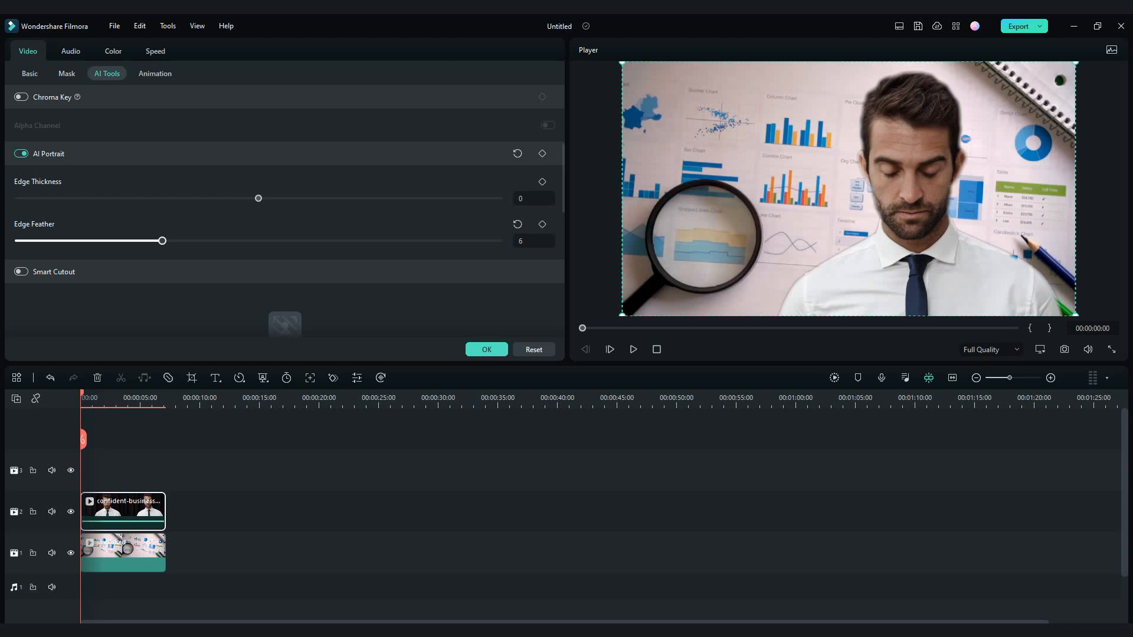
drag(258, 198, 280, 199)
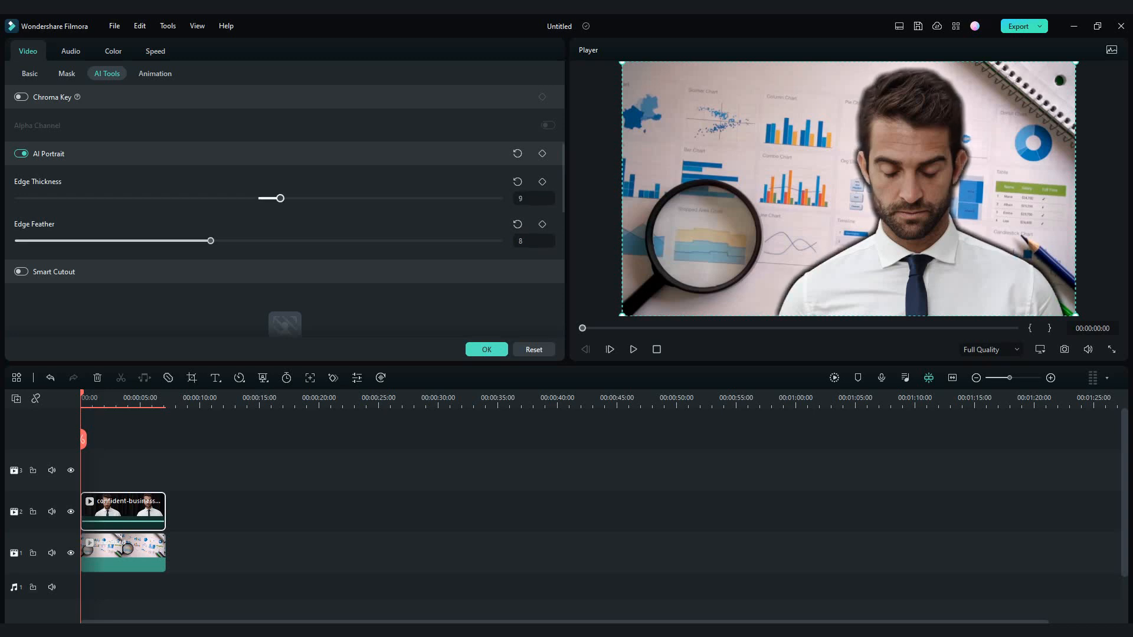
click(486, 349)
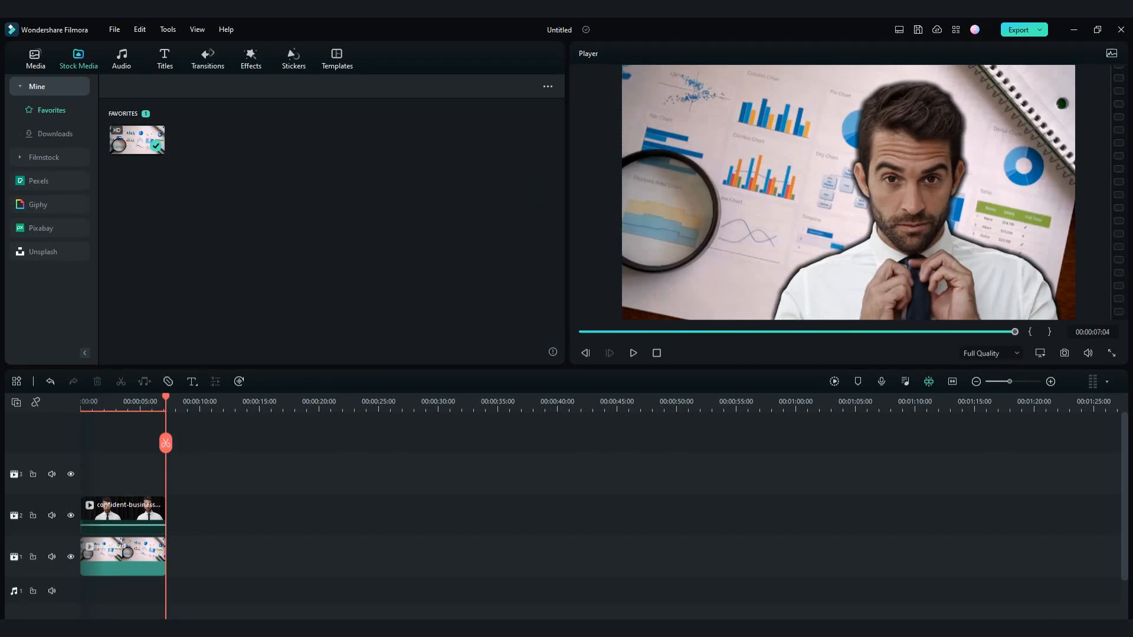
Delete both clips from the timeline and place the downloaded stock clip of the man running on the bridge on video track 2
drag(196, 596, 133, 516)
key(Delete)
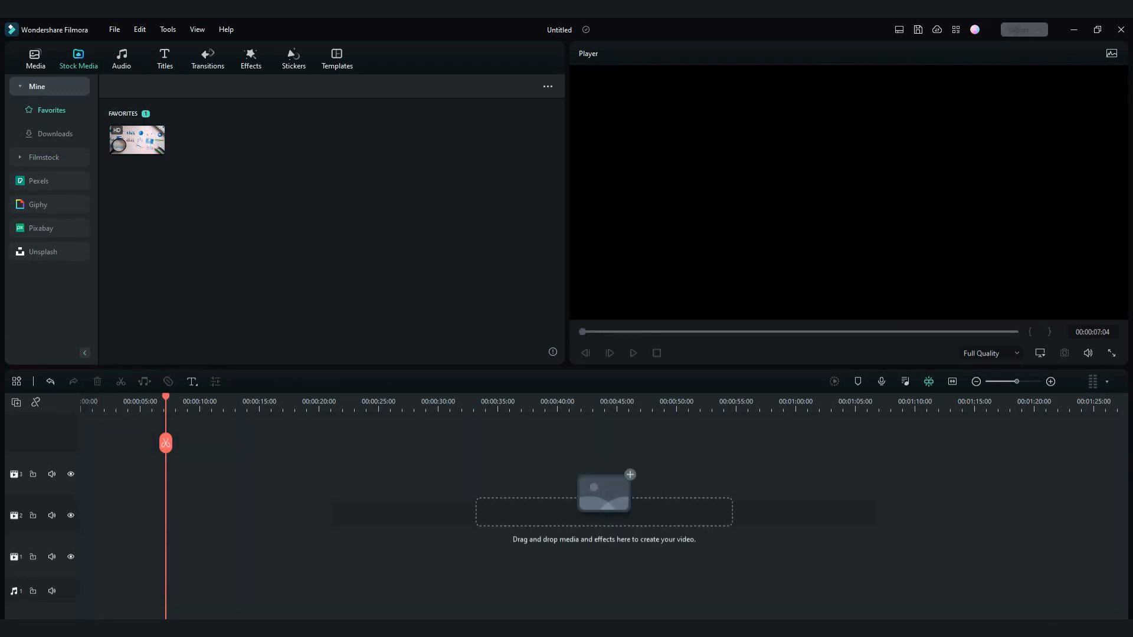
click(55, 134)
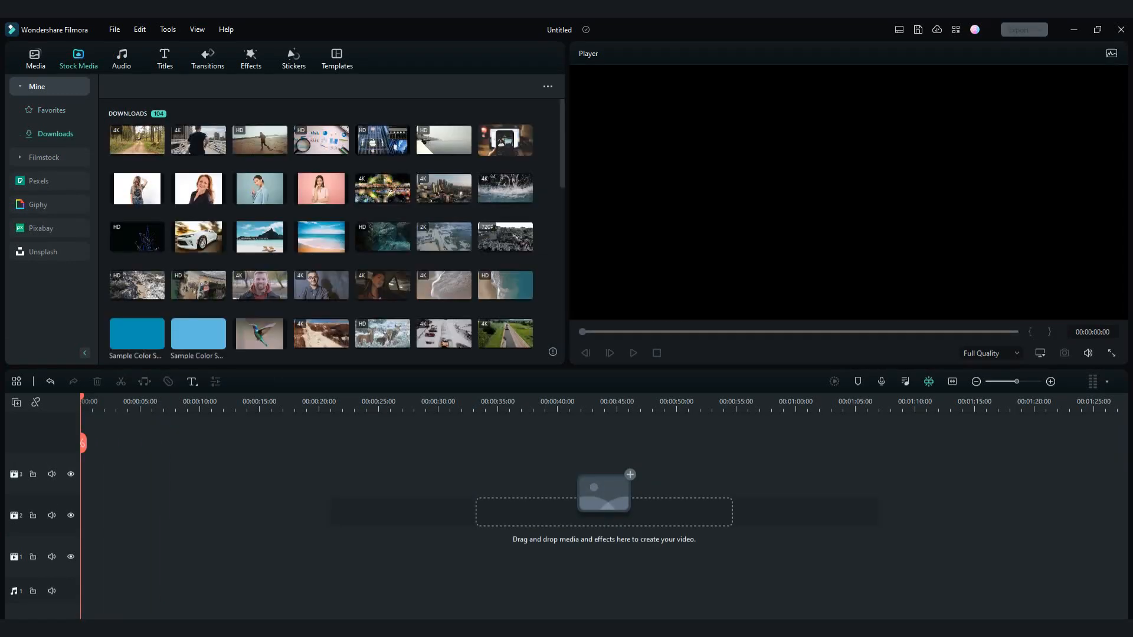
drag(198, 140, 141, 515)
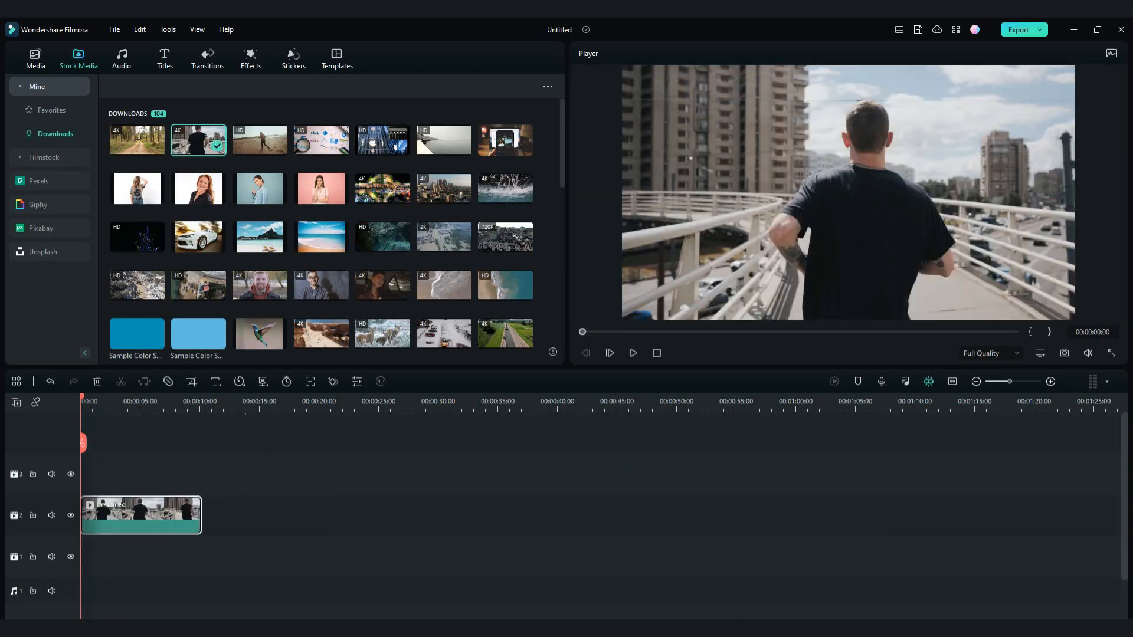
Enable Smart Cutout for the runner clip and open its cutout editor
double_click(141, 516)
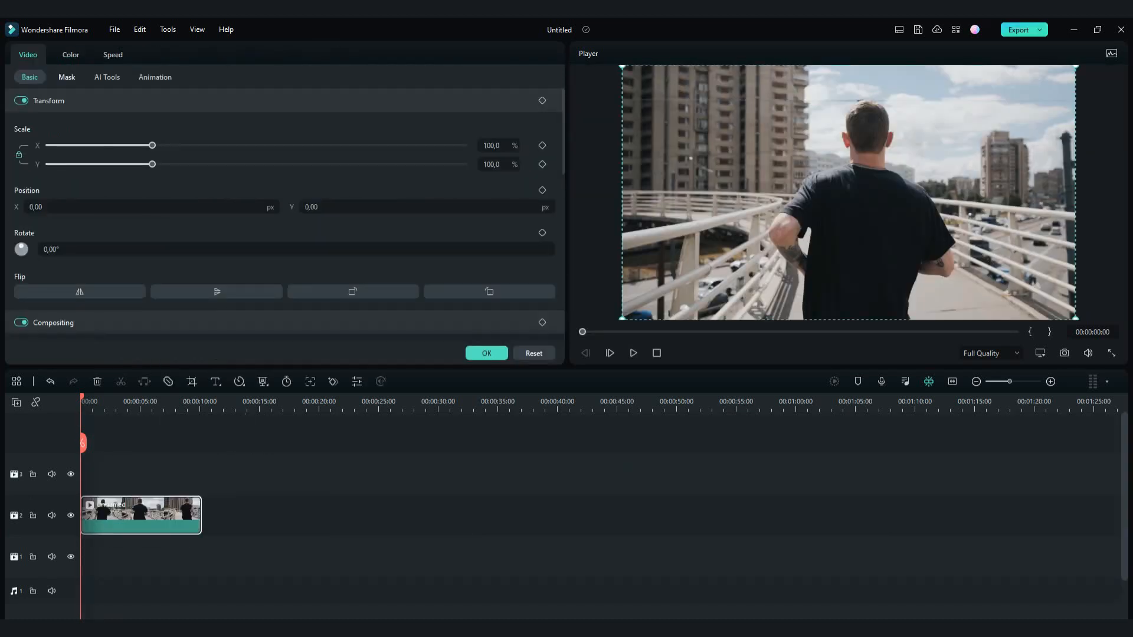
click(107, 78)
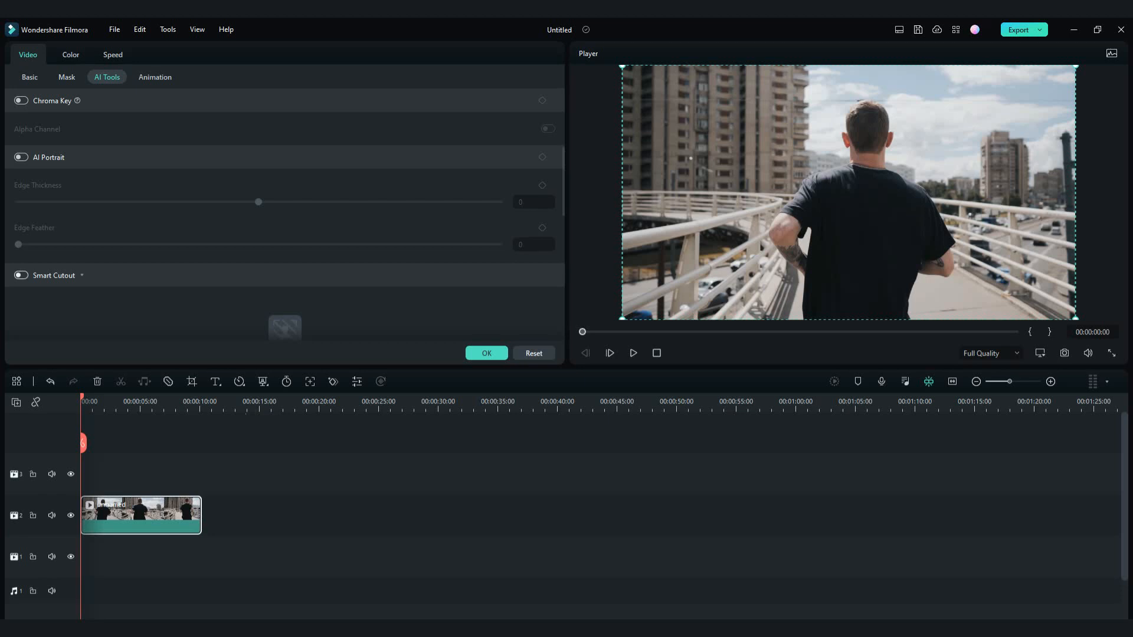
click(21, 275)
click(285, 260)
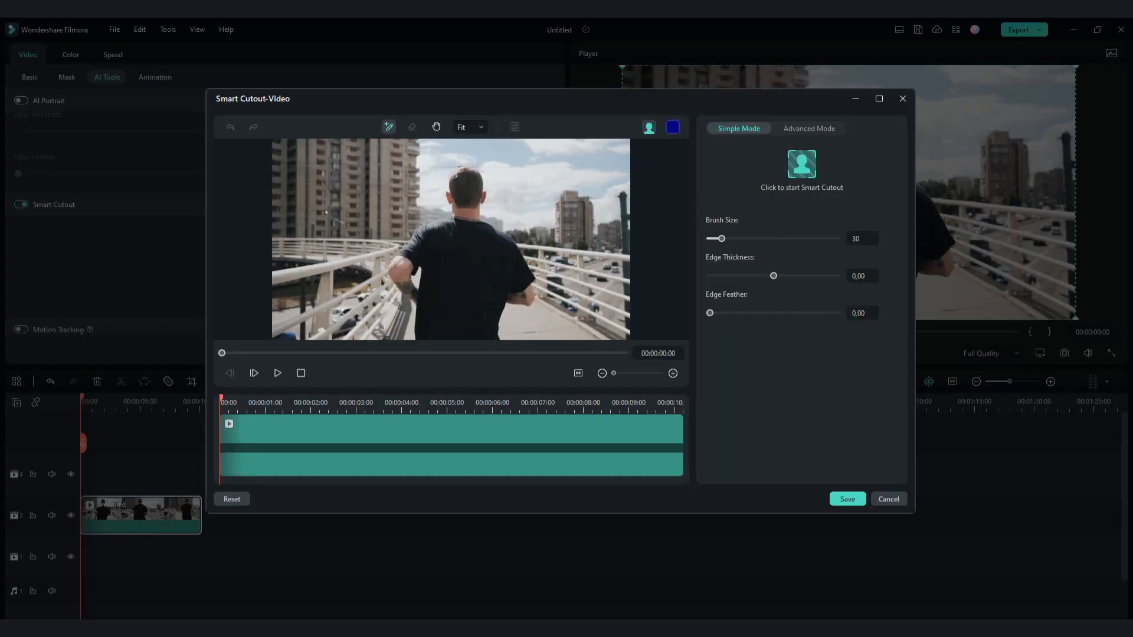
Paint over the runner's head, torso and arms with a brush size of 77 to select him for the cutout
drag(721, 238, 741, 239)
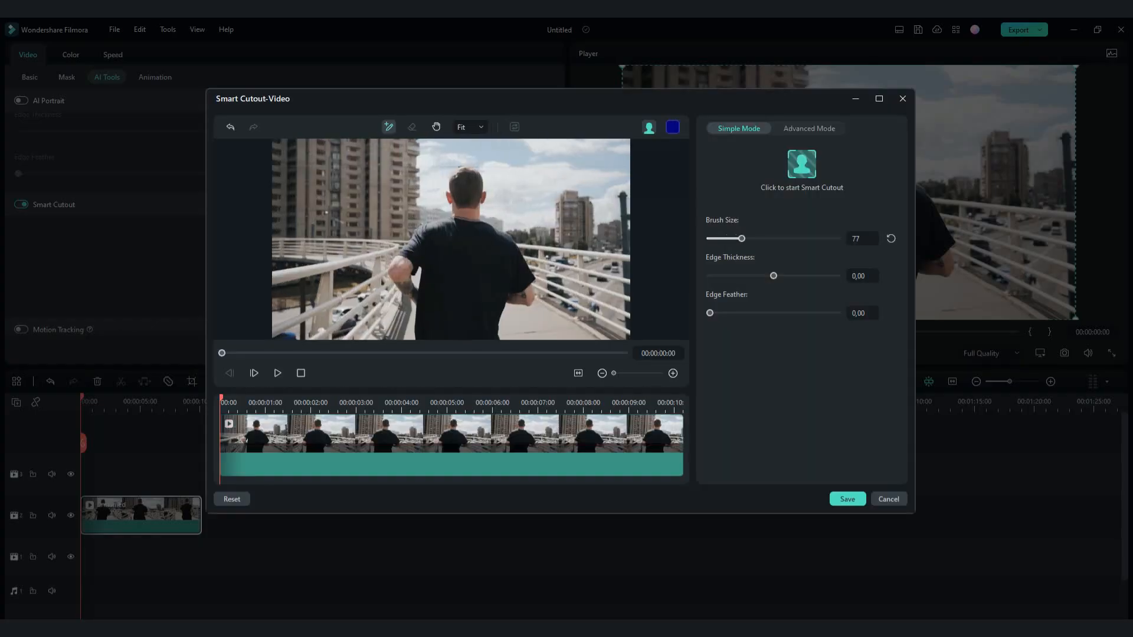
mouse_move(463, 201)
mouse_down()
mouse_move(462, 177)
mouse_move(460, 247)
mouse_up()
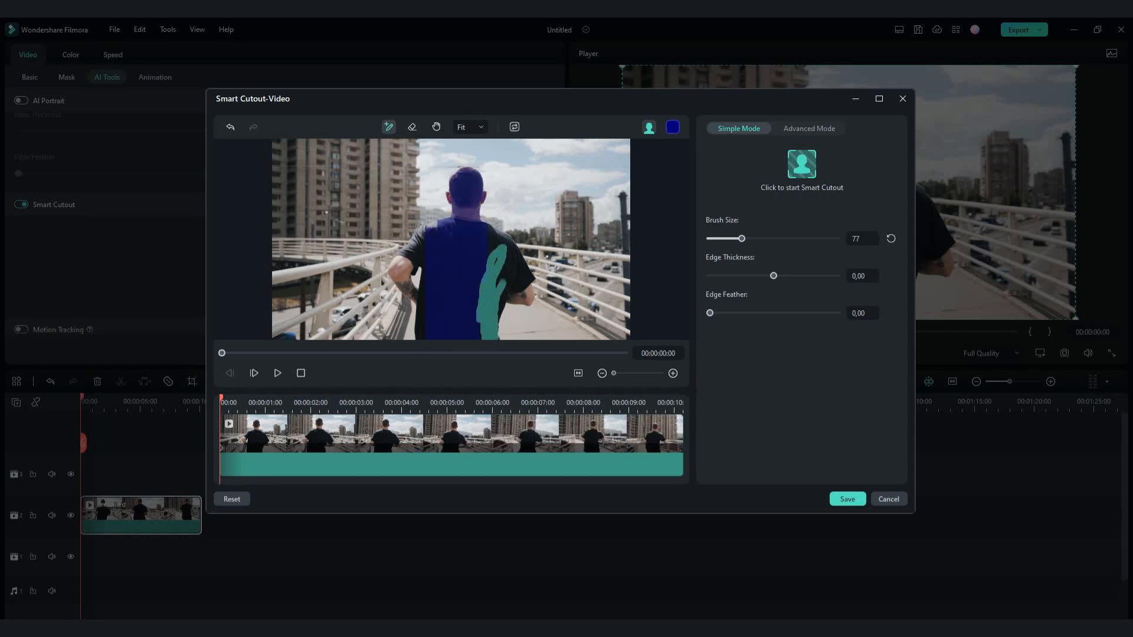
drag(414, 246, 410, 293)
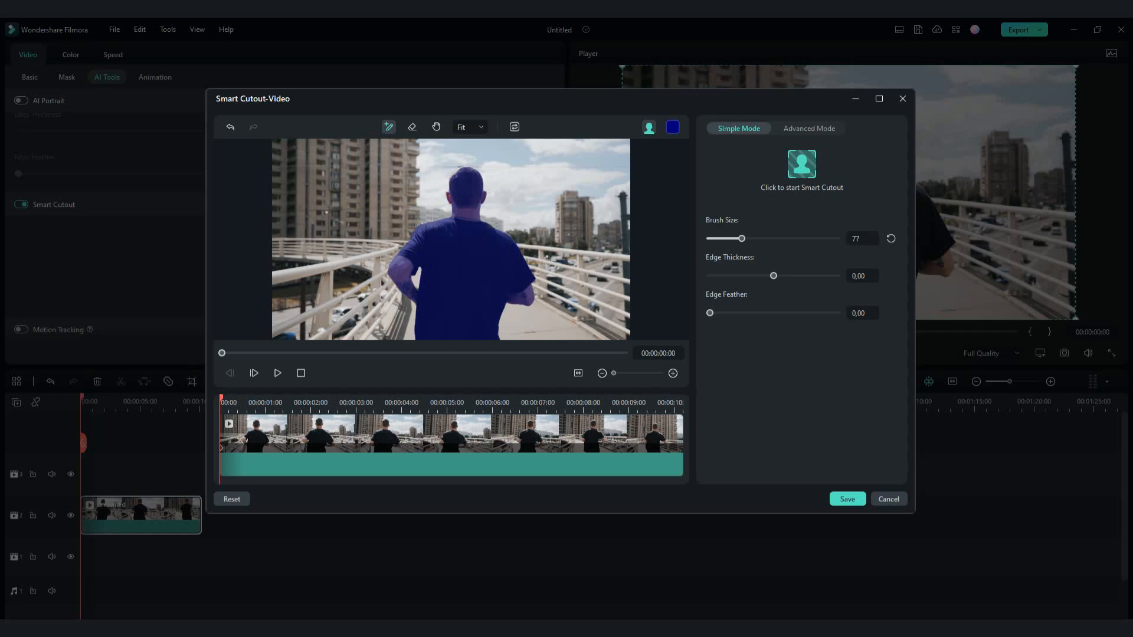
Refine the selection along the edge of the runner's head with a brush size of 12, and fit the frame back in view
scroll(451, 239, up, 5)
click(436, 127)
drag(458, 177, 455, 295)
scroll(454, 248, up, 5)
click(388, 127)
drag(741, 238, 710, 238)
drag(437, 197, 435, 286)
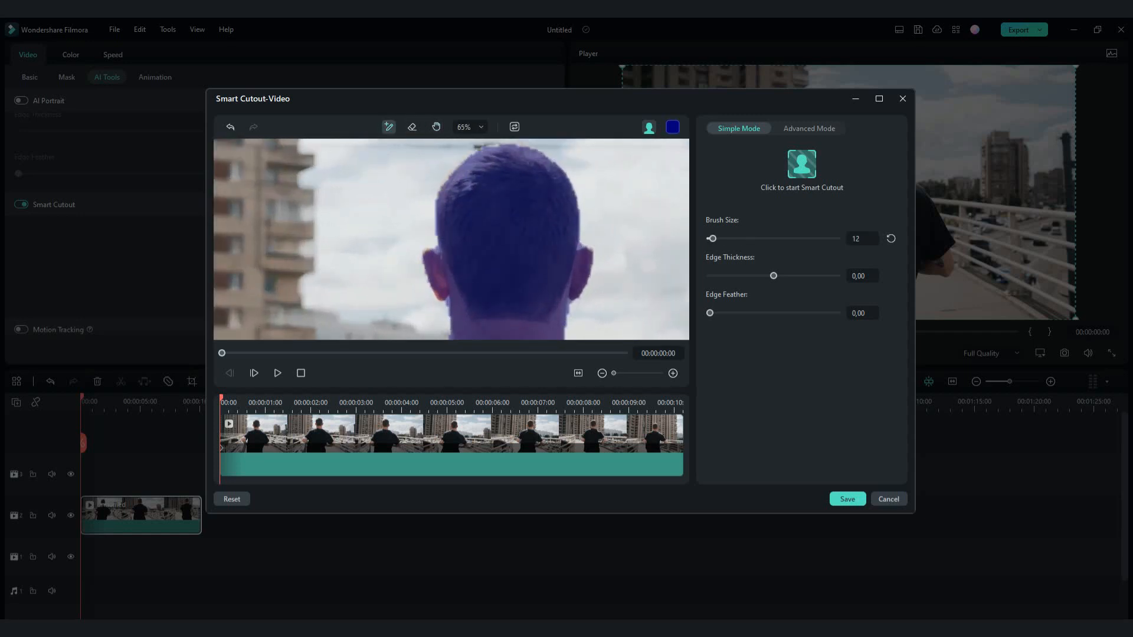
scroll(451, 239, down, 3)
click(470, 127)
click(467, 149)
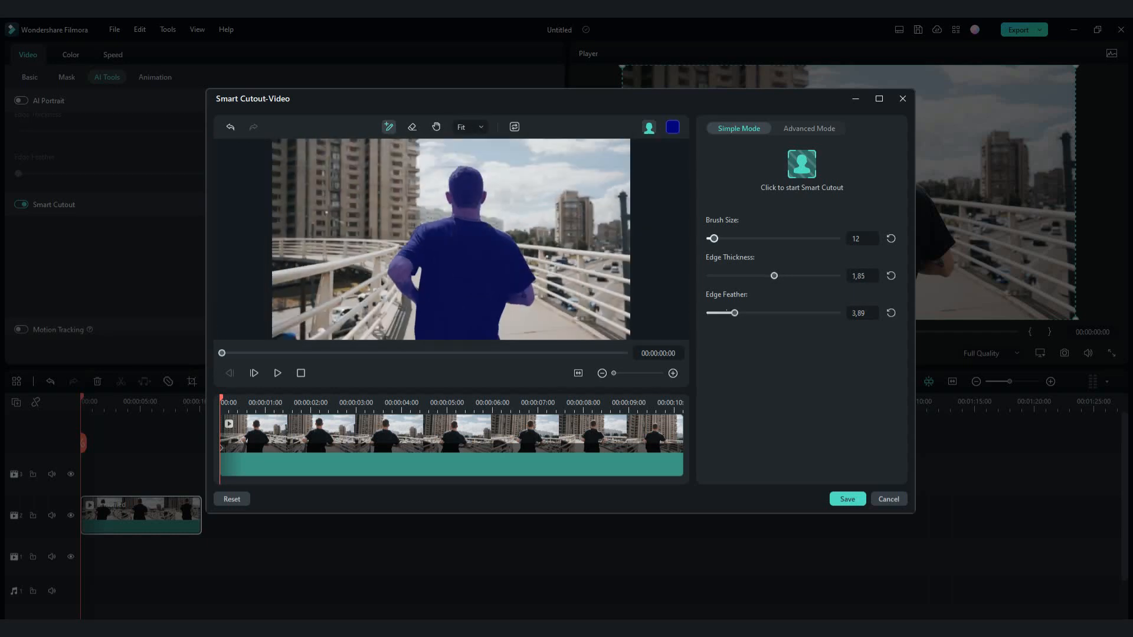
Preview the cutout on the transparency grid and adjust the edges to thickness 1.85 and feather 4.81
click(649, 127)
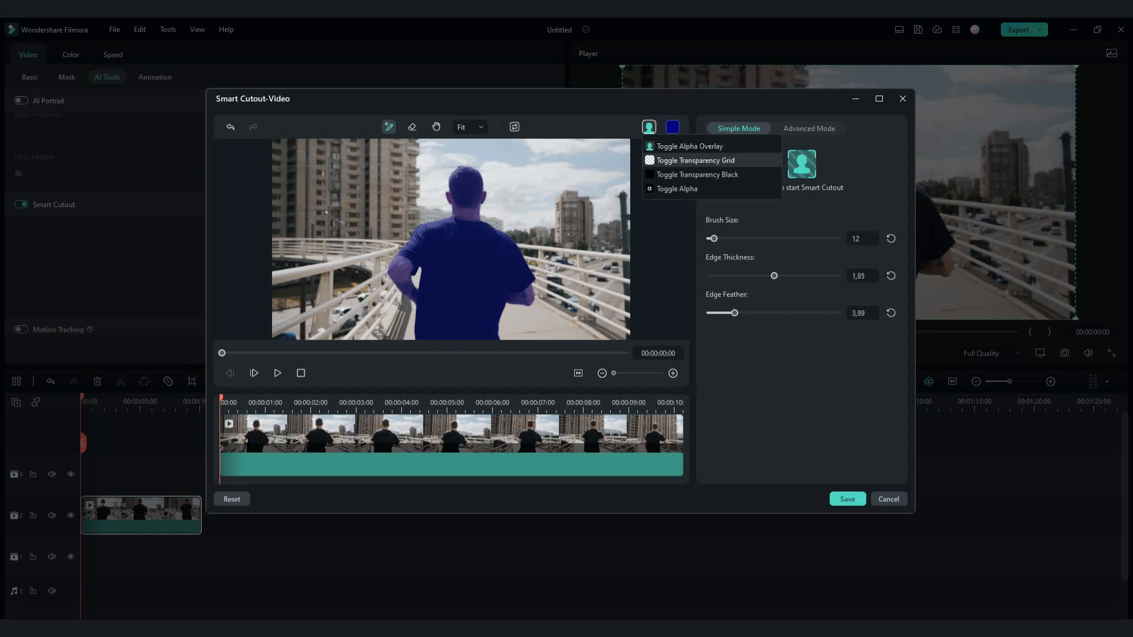
click(696, 160)
scroll(451, 239, up, 3)
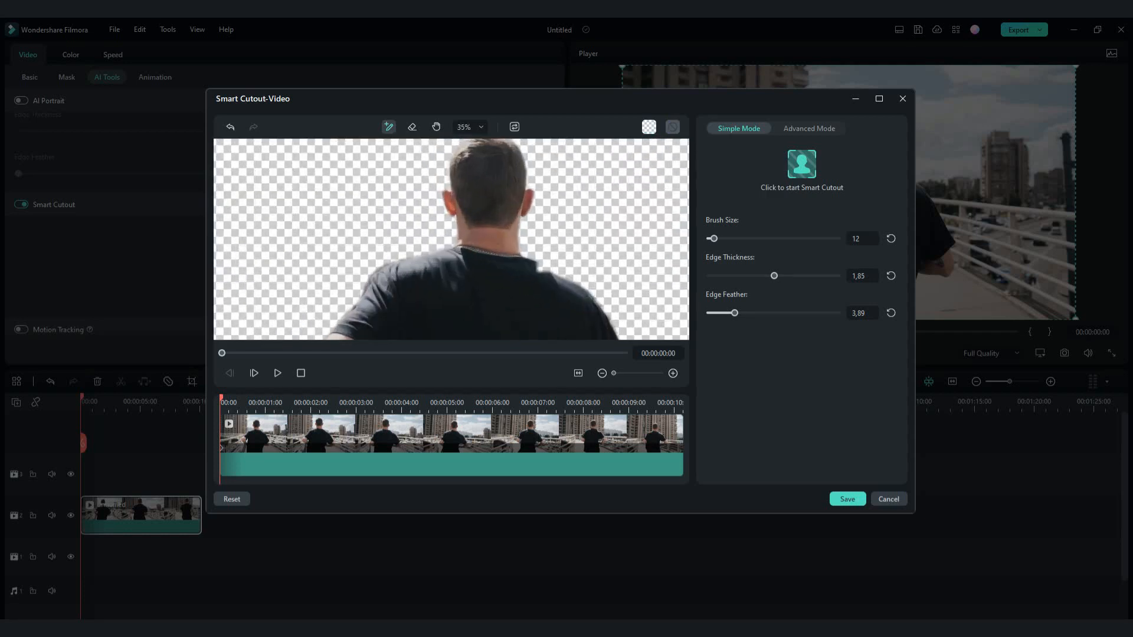
scroll(451, 239, down, 4)
scroll(452, 239, up, 1)
drag(774, 275, 780, 276)
click(891, 275)
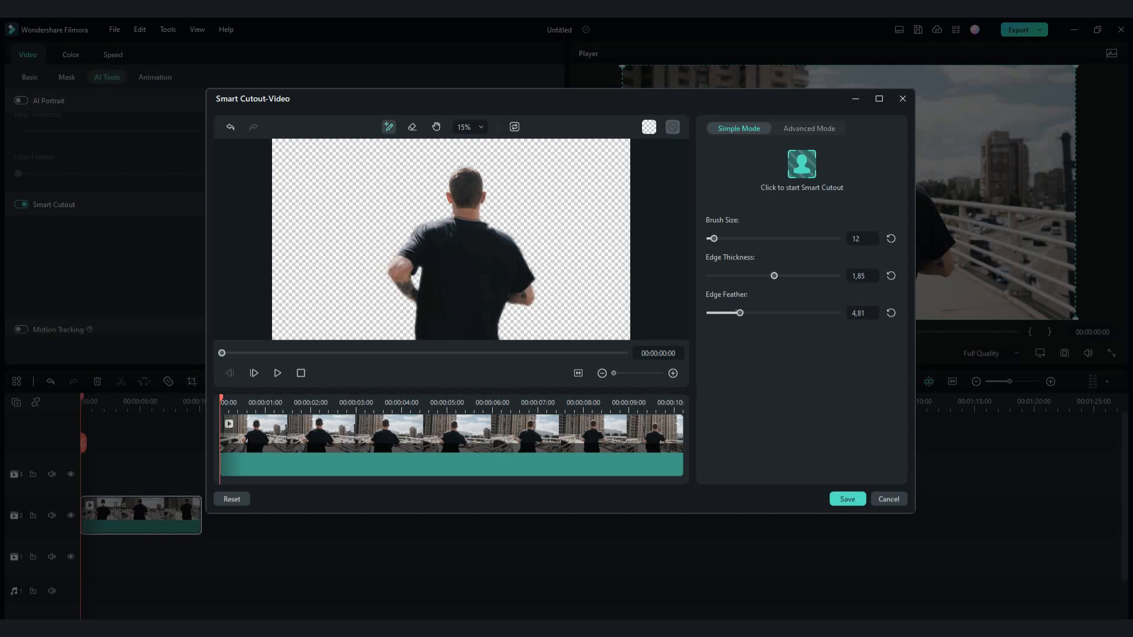
Switch the preview back to the alpha overlay and change the overlay color to green
click(649, 127)
click(679, 146)
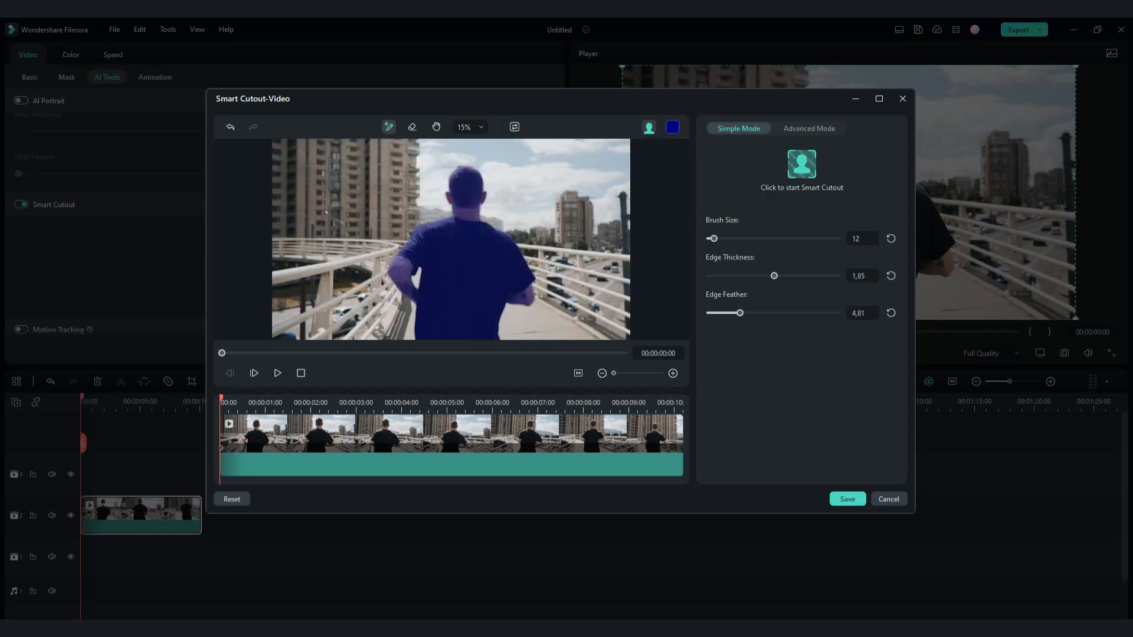
click(672, 127)
click(659, 166)
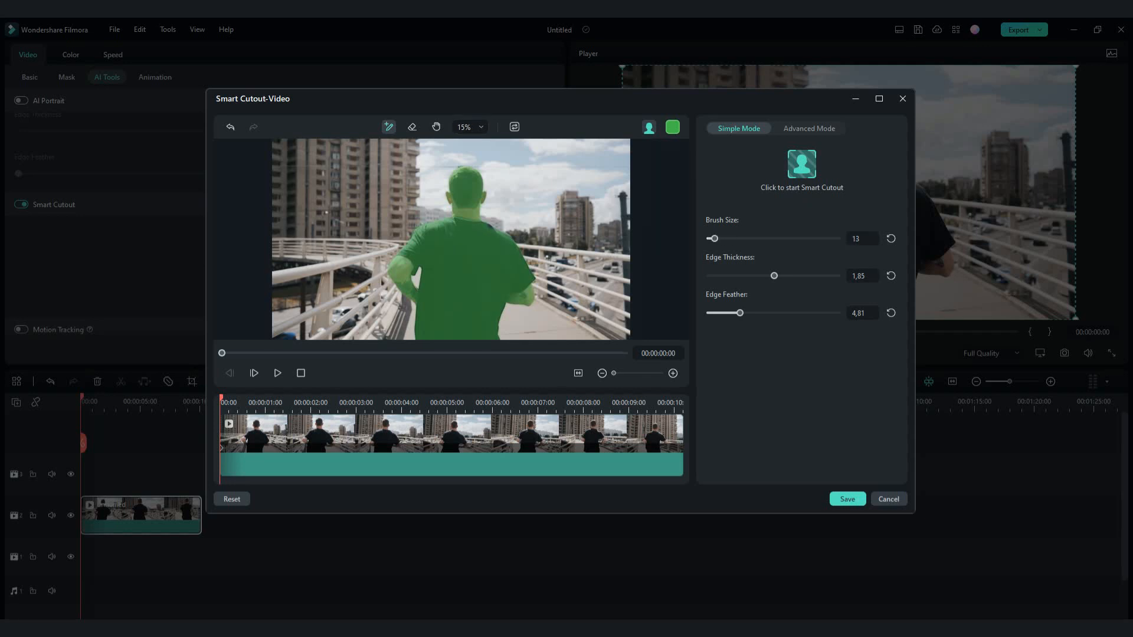
scroll(439, 253, up, 6)
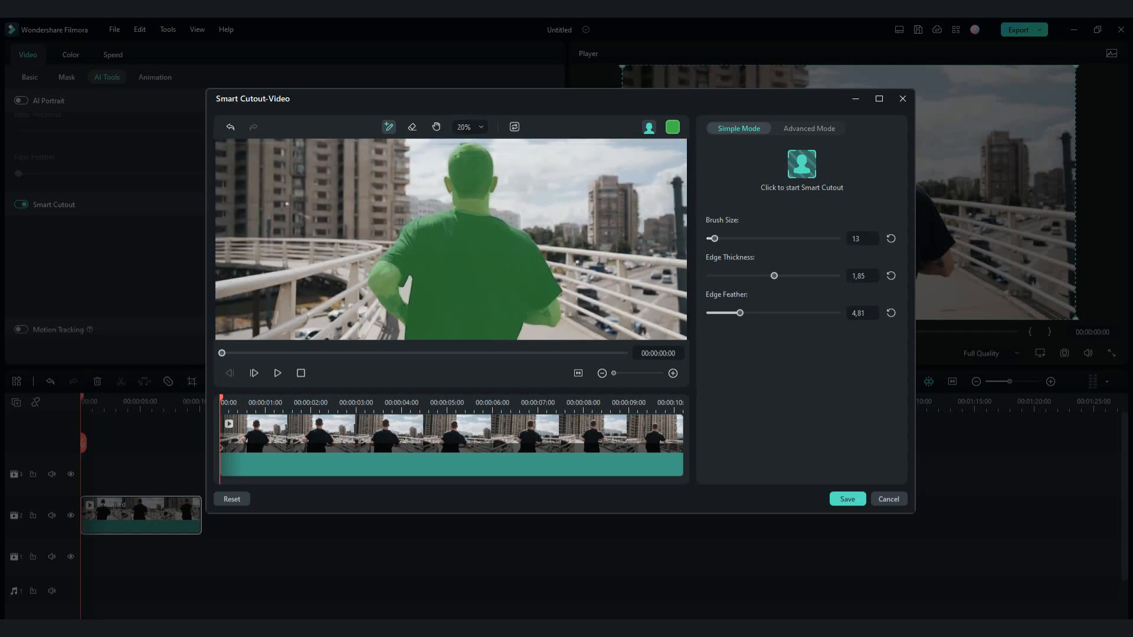
scroll(439, 252, down, 3)
scroll(451, 239, down, 4)
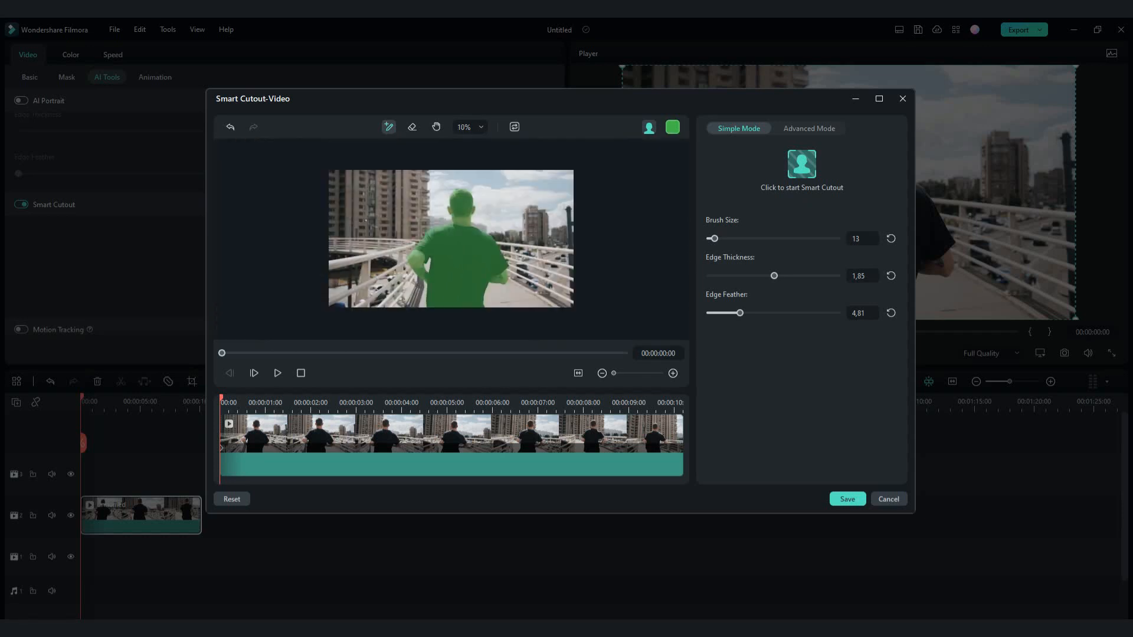
scroll(452, 239, up, 1)
Run Smart Cutout in Simple Mode to track the runner through the whole clip, and save the result
click(809, 128)
click(738, 129)
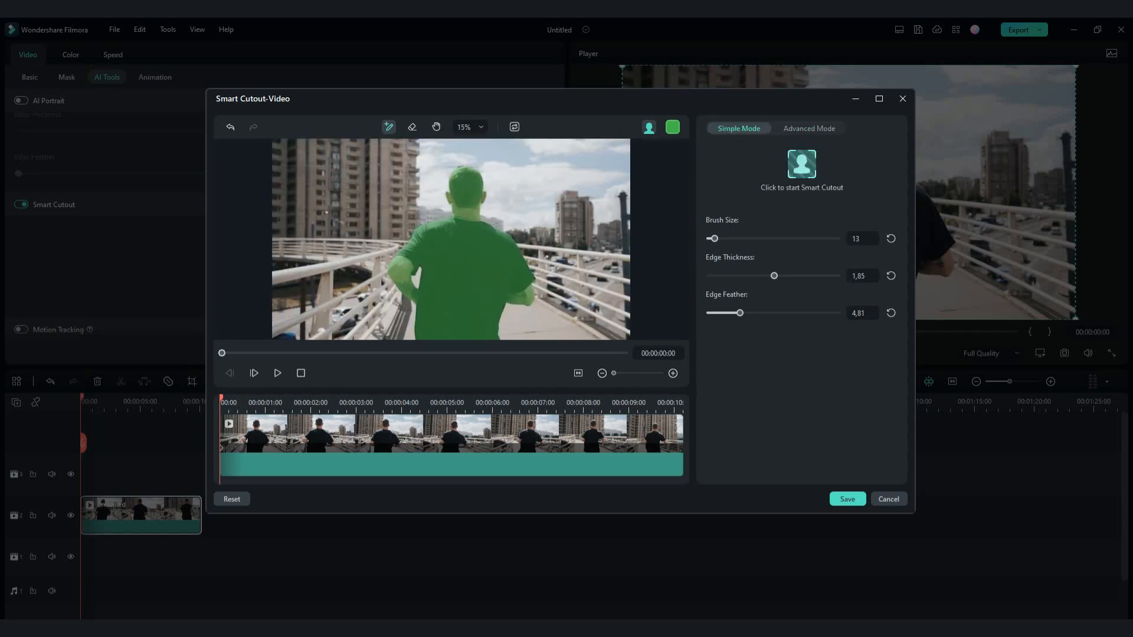
click(802, 164)
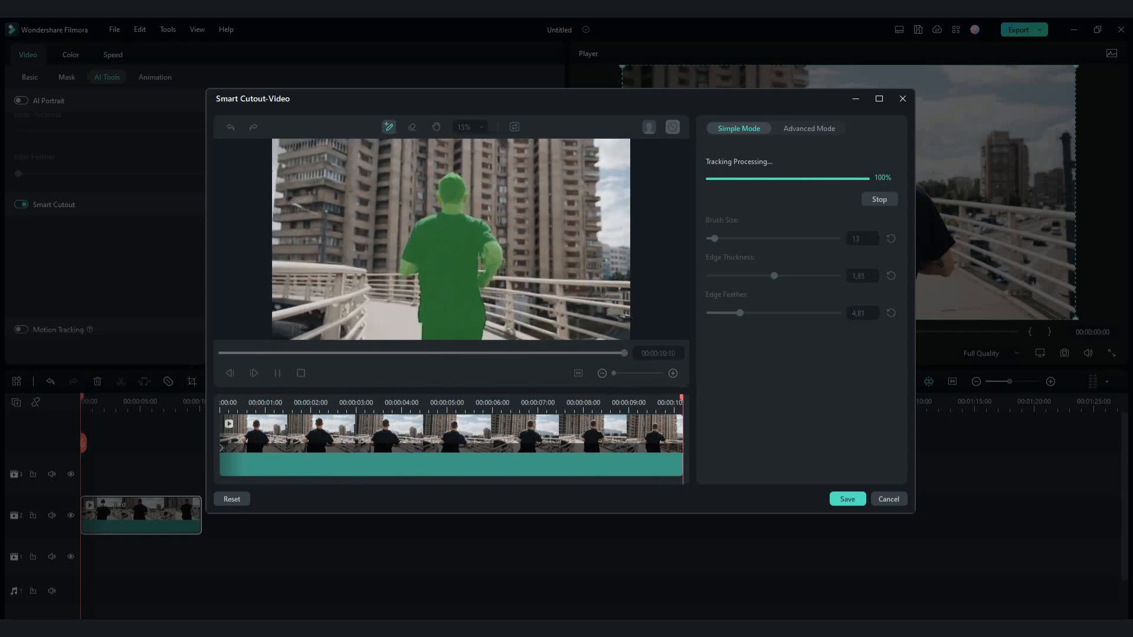
click(847, 499)
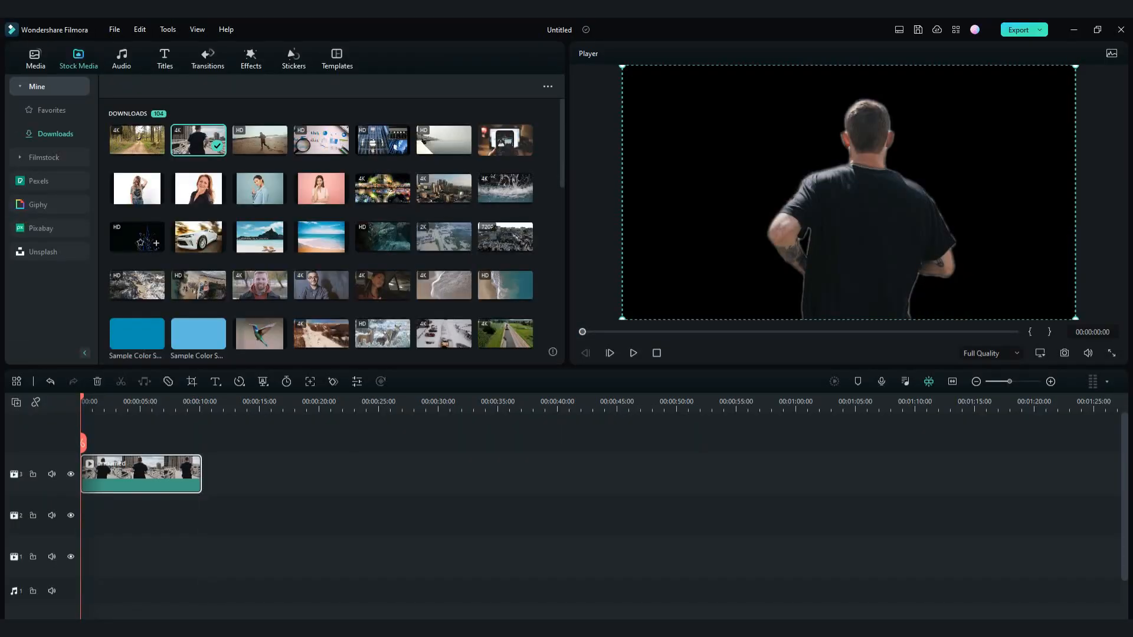
Place the downloaded forest path clip beneath the runner clip and trim the runner clip to match its end at 00:00:06:05
drag(137, 141, 118, 515)
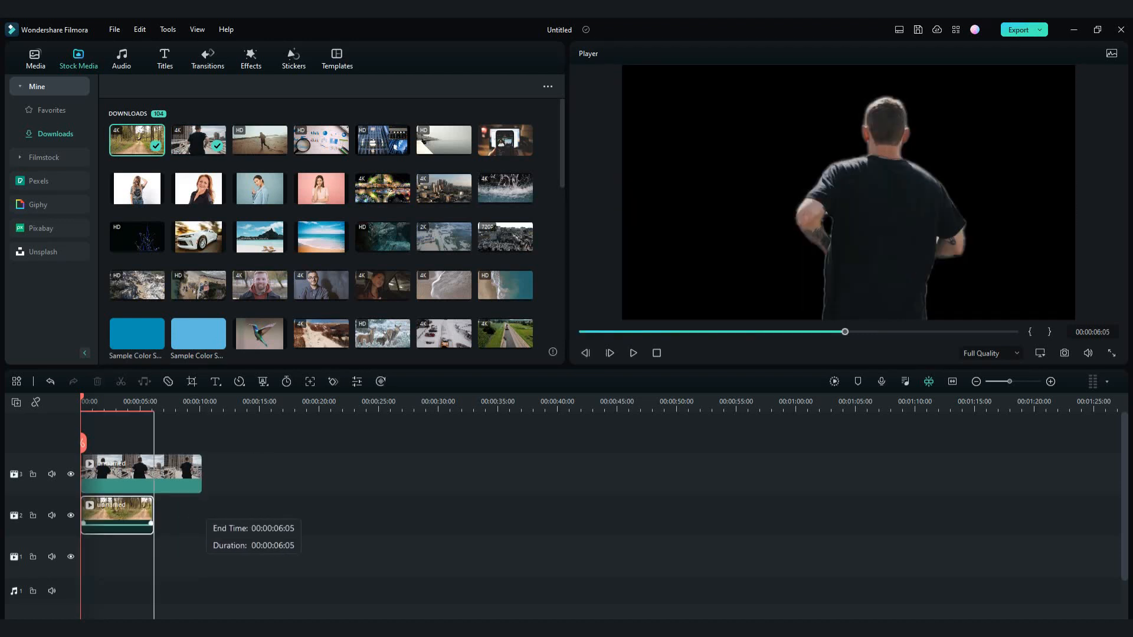
drag(201, 474, 153, 474)
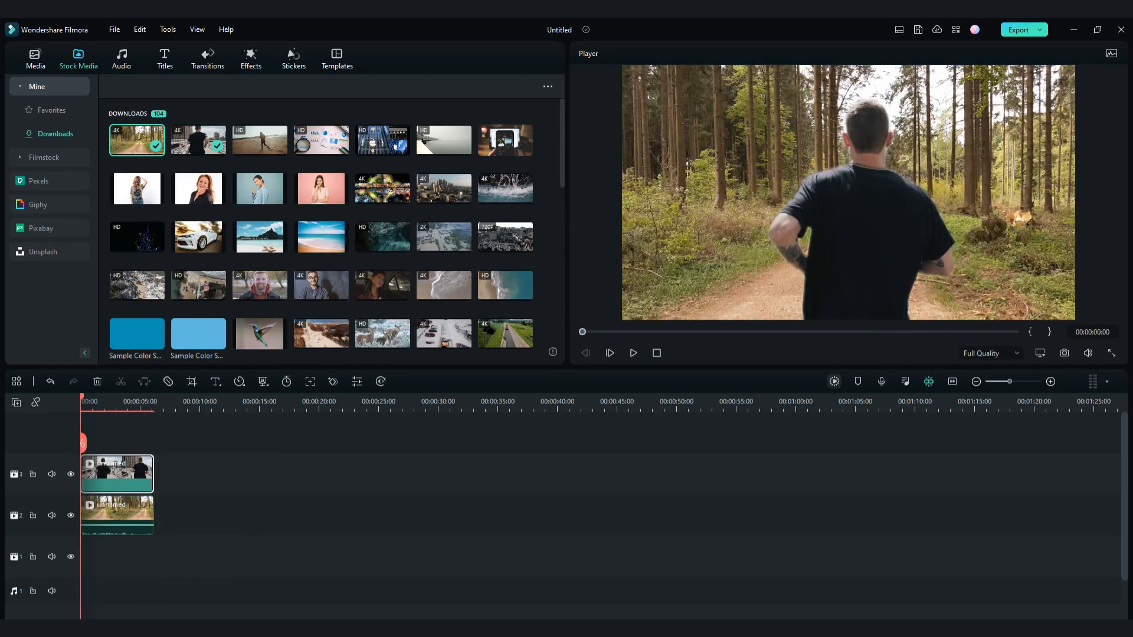
Render a timeline preview and play the runner over the forest background
click(834, 381)
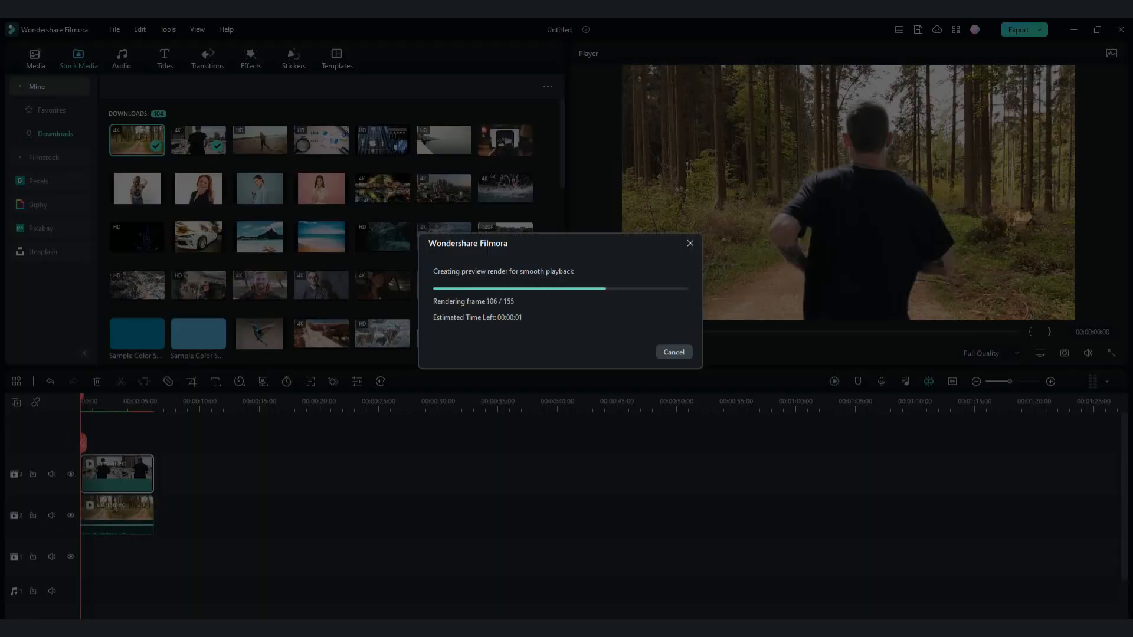
key(space)
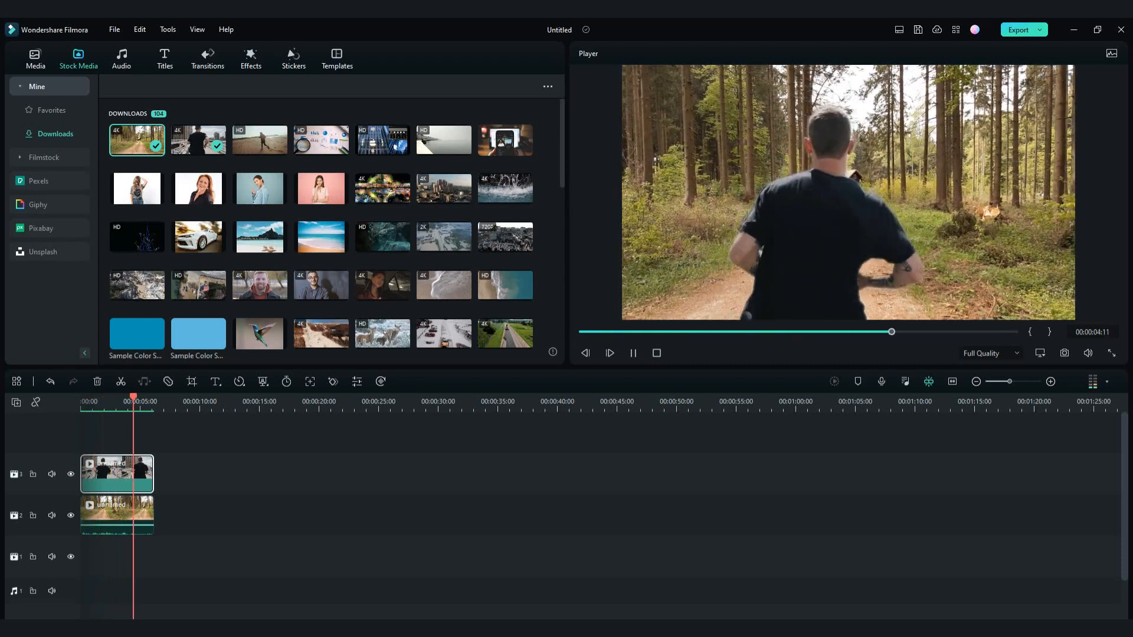
Add a Transform keyframe at the start of the runner clip
drag(154, 398, 80, 397)
double_click(117, 474)
scroll(284, 218, up, 3)
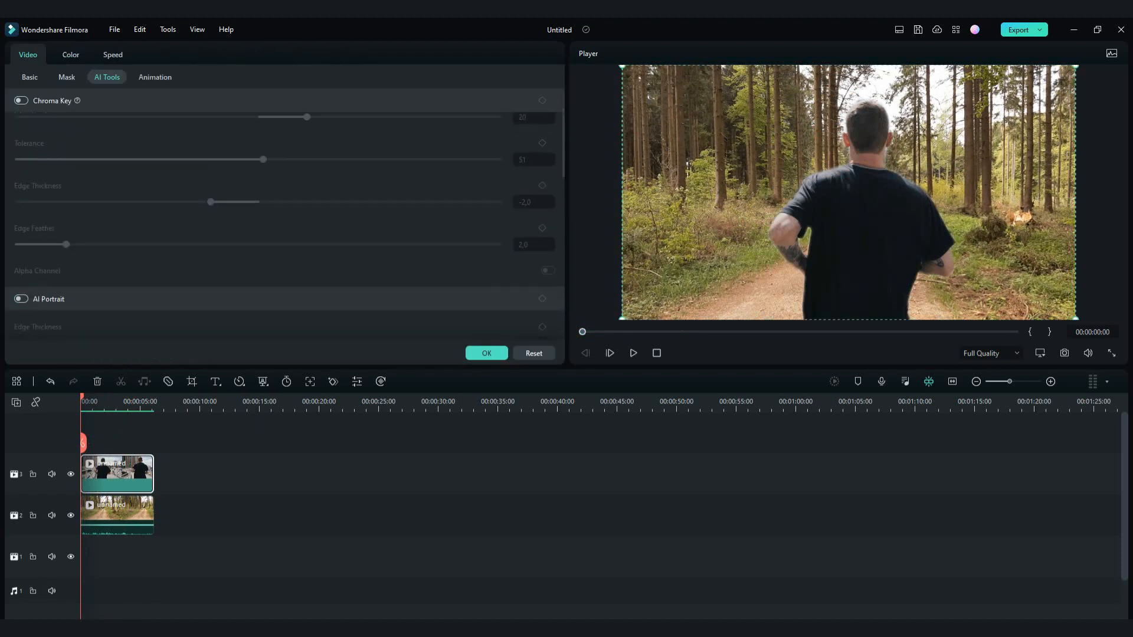
click(29, 78)
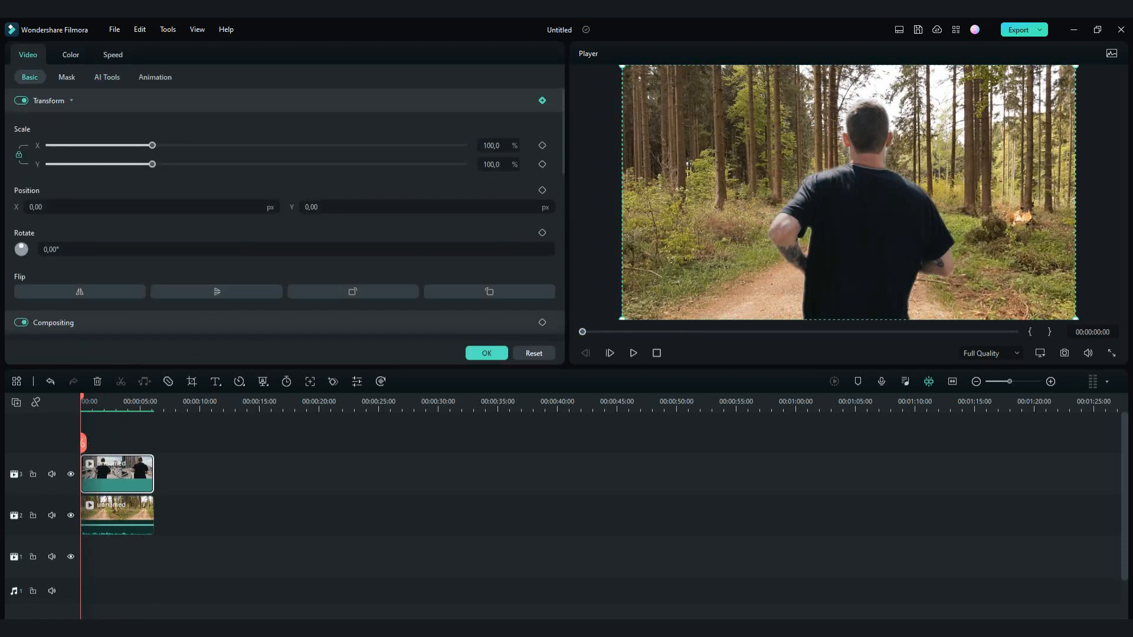
click(543, 100)
At 00:00:03:14, scale the runner down and move him lower on the forest path to create a second Transform keyframe
drag(81, 397, 123, 397)
drag(152, 145, 129, 145)
drag(820, 218, 827, 248)
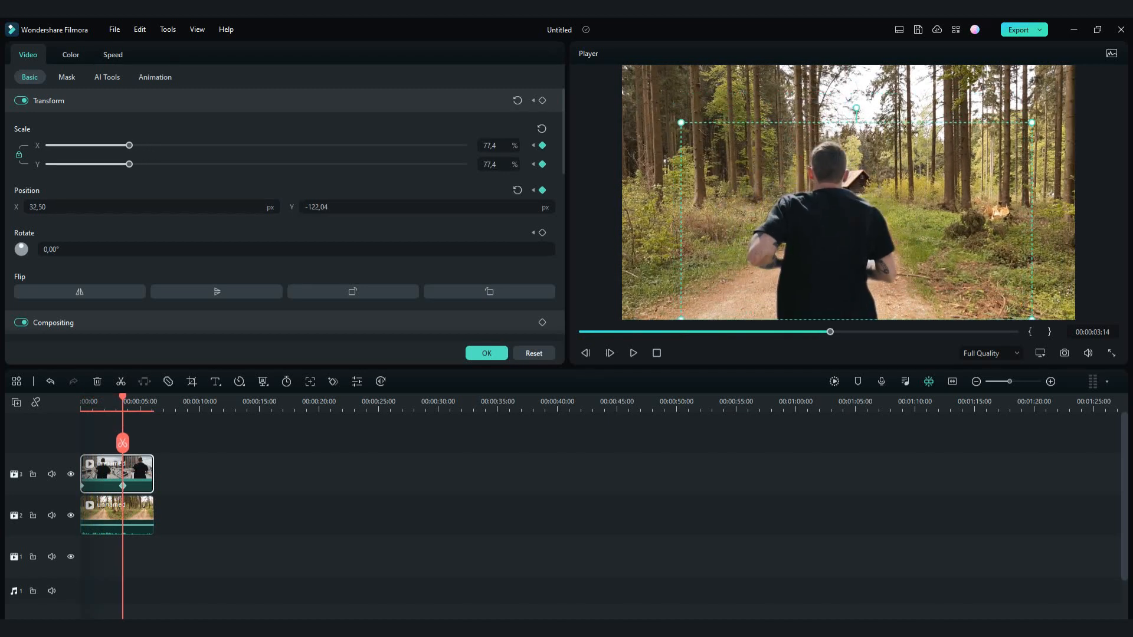
drag(129, 145, 124, 145)
drag(828, 247, 820, 254)
click(486, 353)
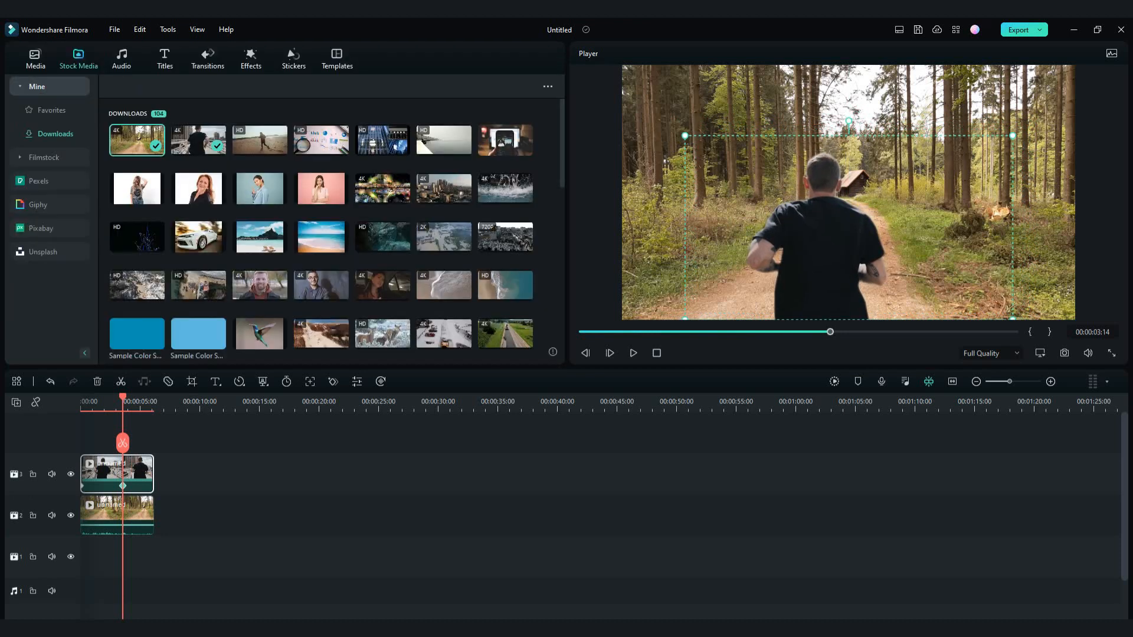
Play the runner composite from the start of the timeline to review the scaled motion
drag(122, 398, 80, 398)
key(space)
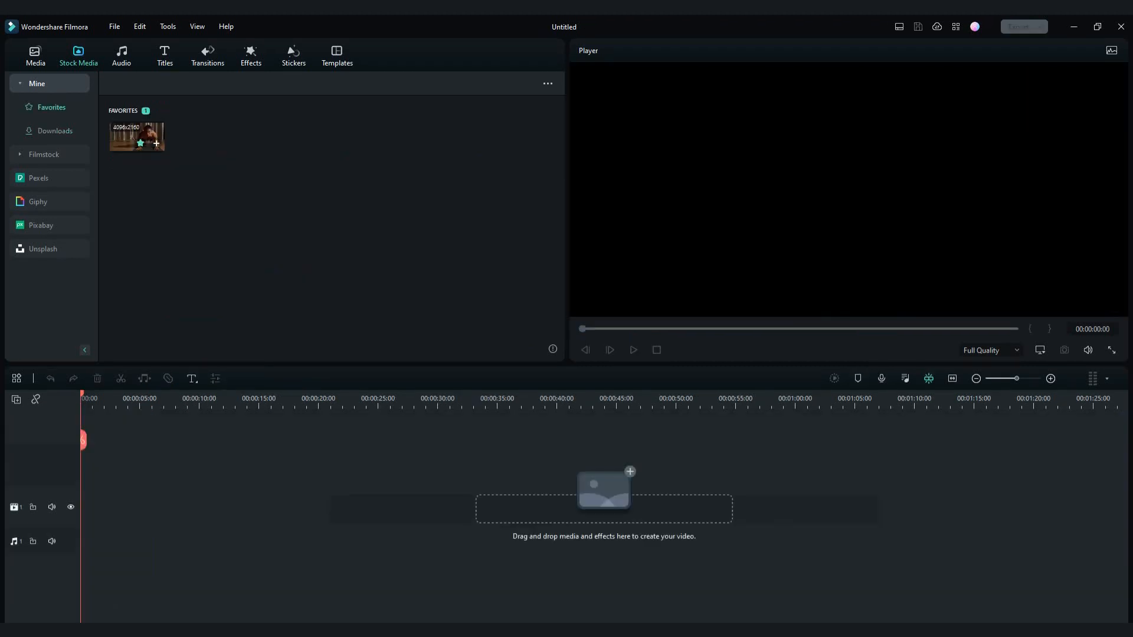
Add the favorited push-up clip to the empty timeline, keeping the project settings of 1920 x 1080 25fps, and return the playhead to the start
click(156, 144)
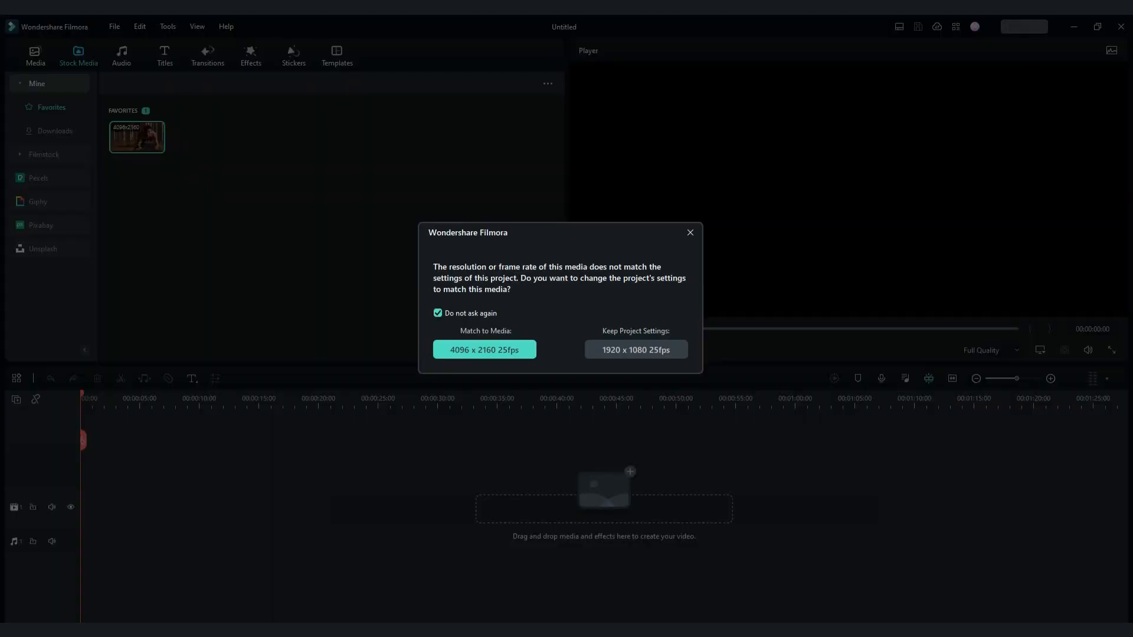
click(637, 351)
click(356, 399)
drag(356, 398, 81, 399)
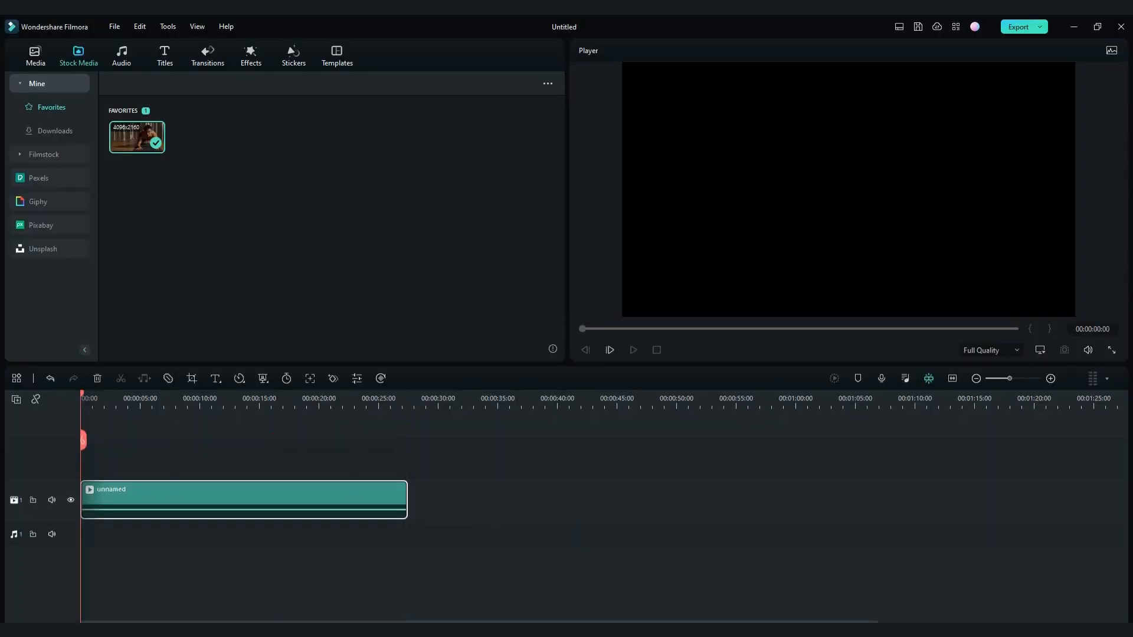
Enable Smart Cutout on the push-up clip and open its cutout editor
double_click(236, 496)
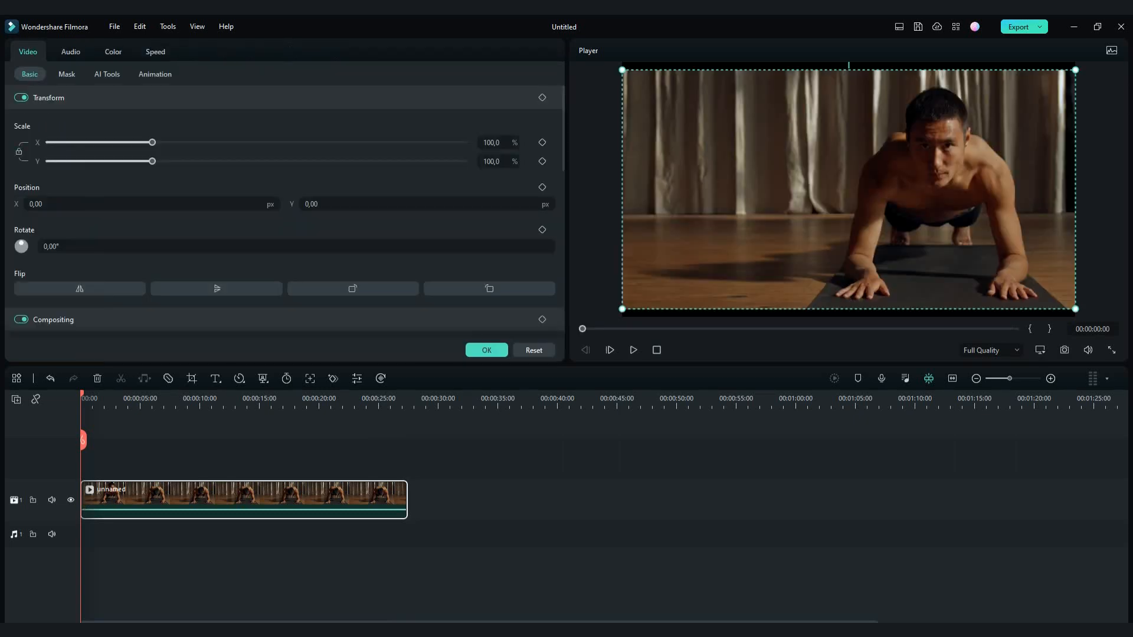
click(107, 75)
scroll(285, 212, down, 5)
click(21, 202)
click(285, 258)
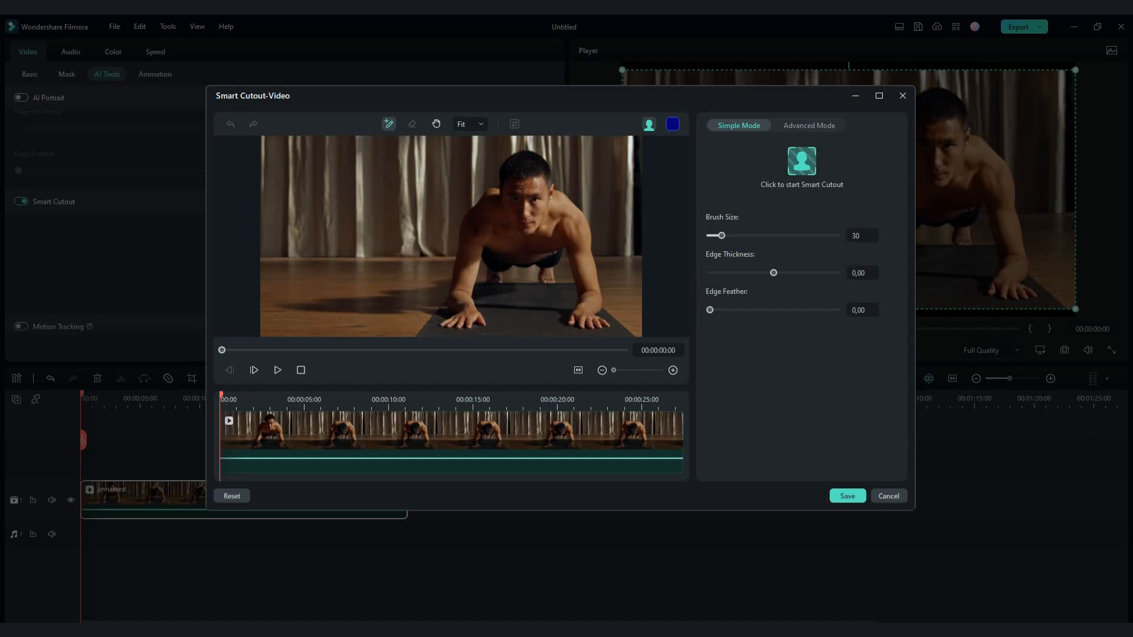
Set the brush size to 55 and paint the man's whole body as the cutout selection, including both feet
drag(723, 236, 732, 235)
mouse_move(513, 214)
mouse_down()
mouse_move(517, 179)
mouse_move(454, 292)
mouse_move(464, 319)
mouse_move(479, 239)
mouse_move(568, 242)
mouse_move(584, 293)
mouse_up()
scroll(492, 274, up, 3)
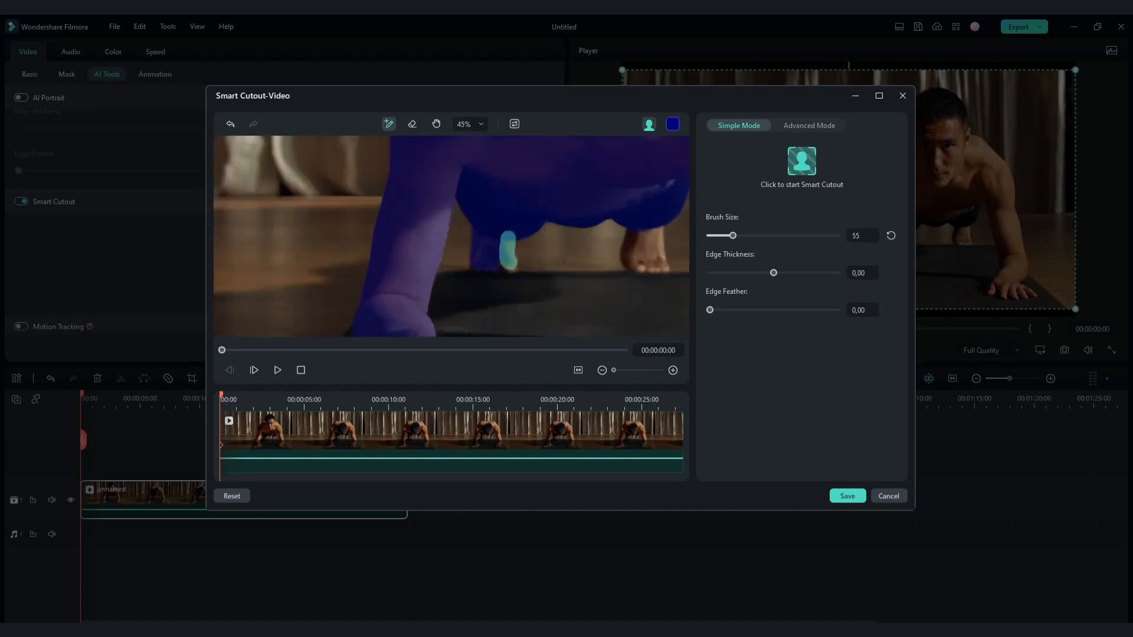
drag(646, 236, 634, 260)
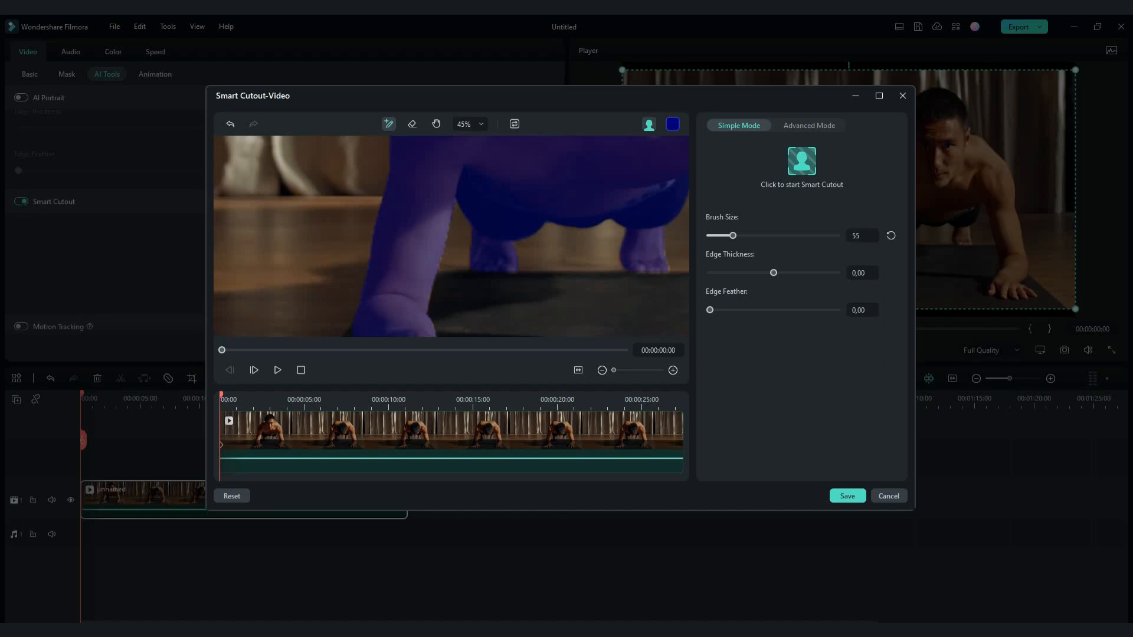
scroll(649, 262, down, 4)
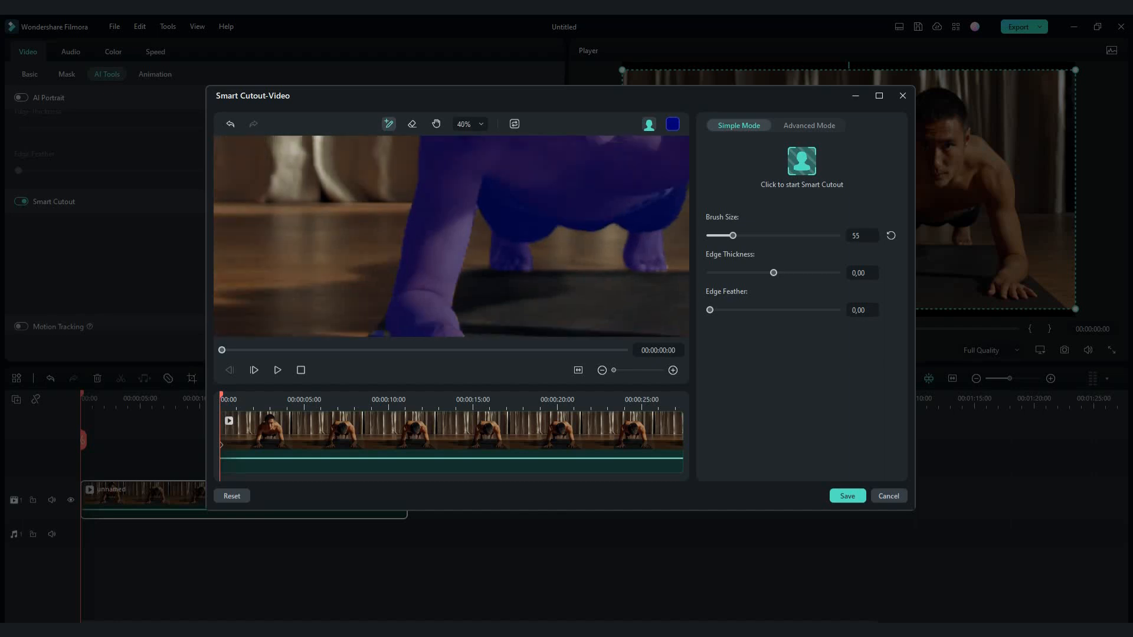
Set Edge Thickness to 3,70 and Edge Feather to 7,87, and apply the Smart Cutout to the push-up clip
drag(774, 272, 778, 273)
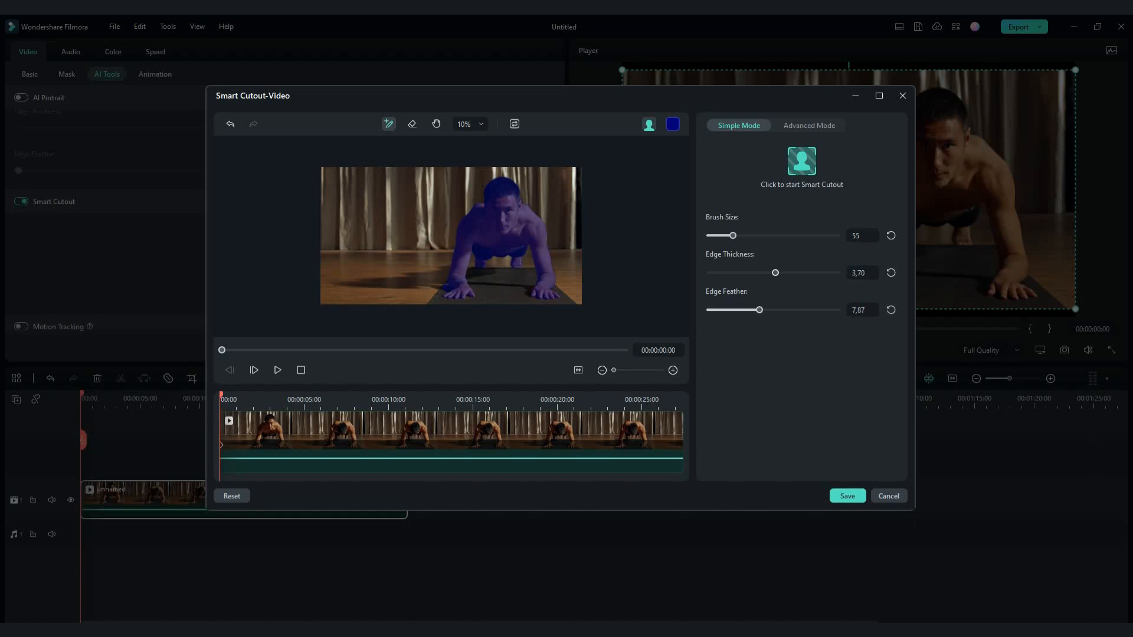
click(802, 162)
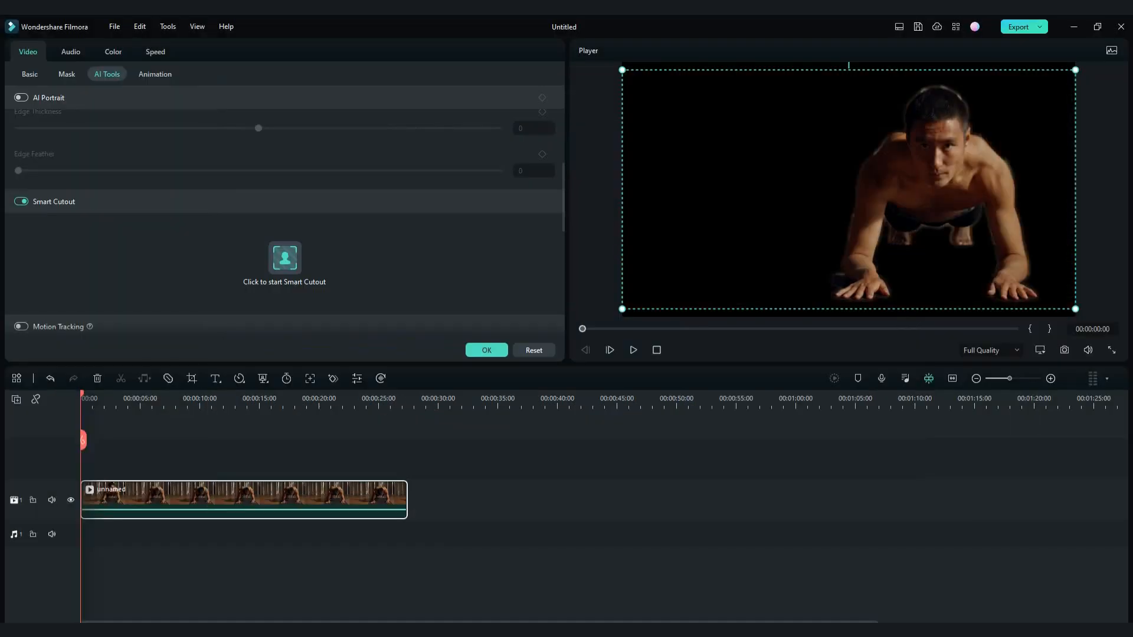
click(487, 350)
Trim the cut-out clip to about 13 seconds and search the Pexels videos for "ground"
drag(406, 507, 234, 507)
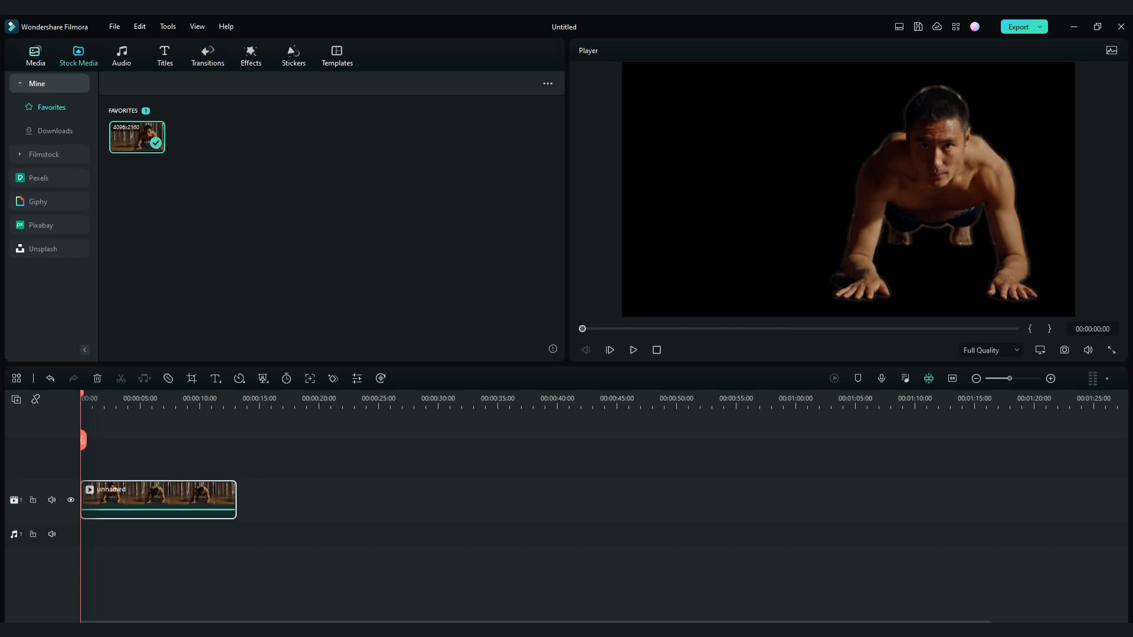
click(49, 178)
click(321, 84)
text(ground)
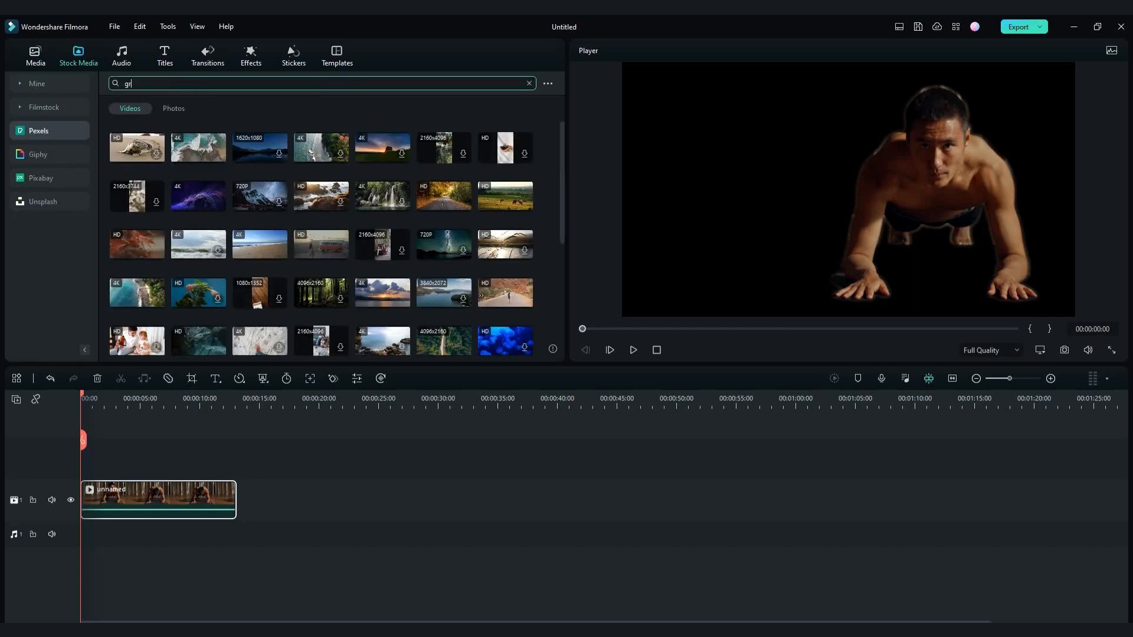
key(Return)
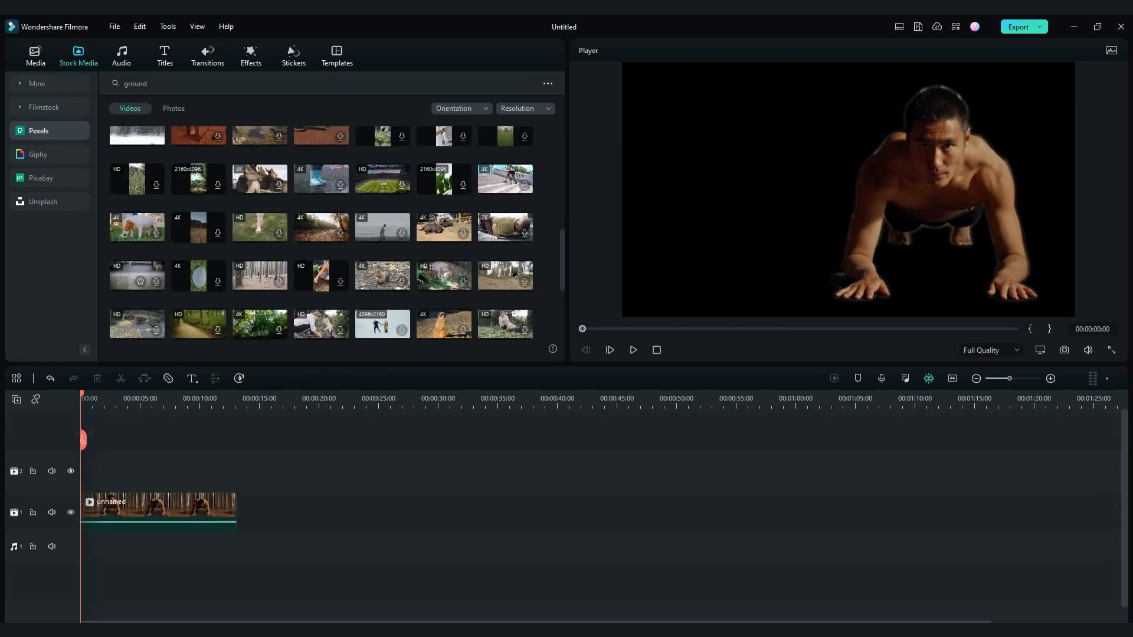
Place the rainy ground clip on the track above the cut-out clip and trim it to the same end
drag(140, 279, 100, 471)
click(670, 338)
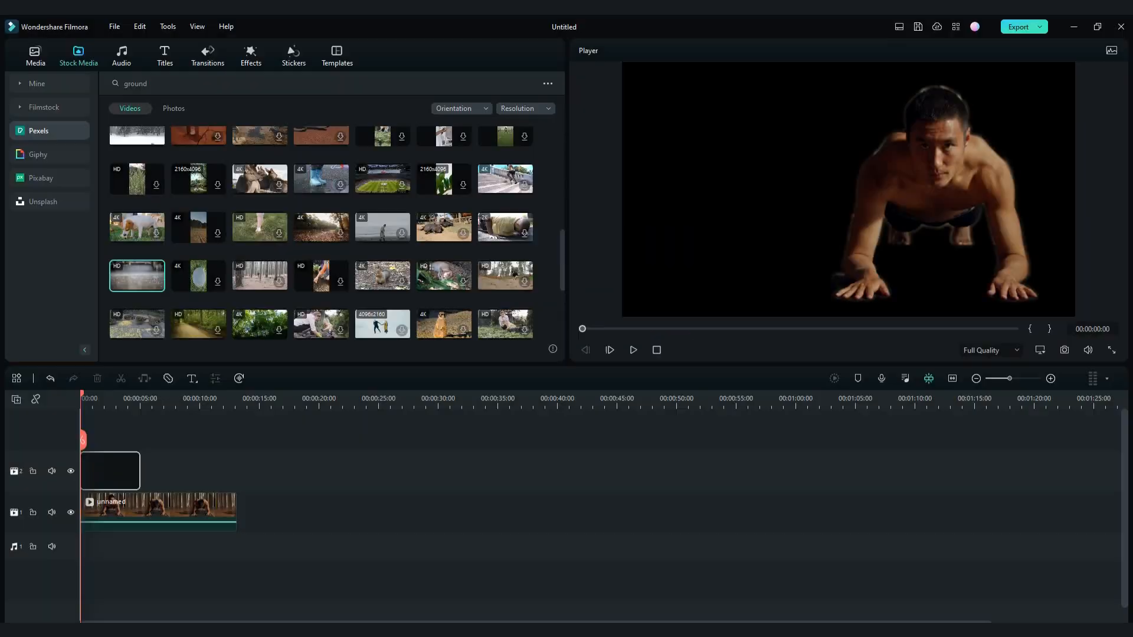
drag(420, 471, 236, 470)
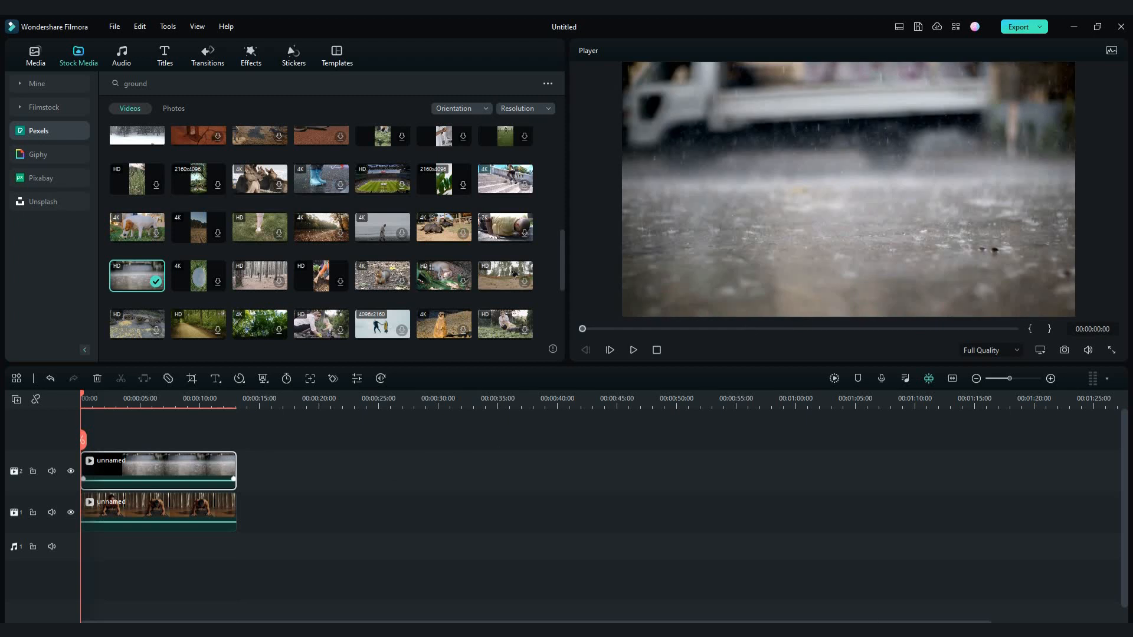
Swap the two clips so the cut-out man sits above the rainy ground, and play the composite
key(space)
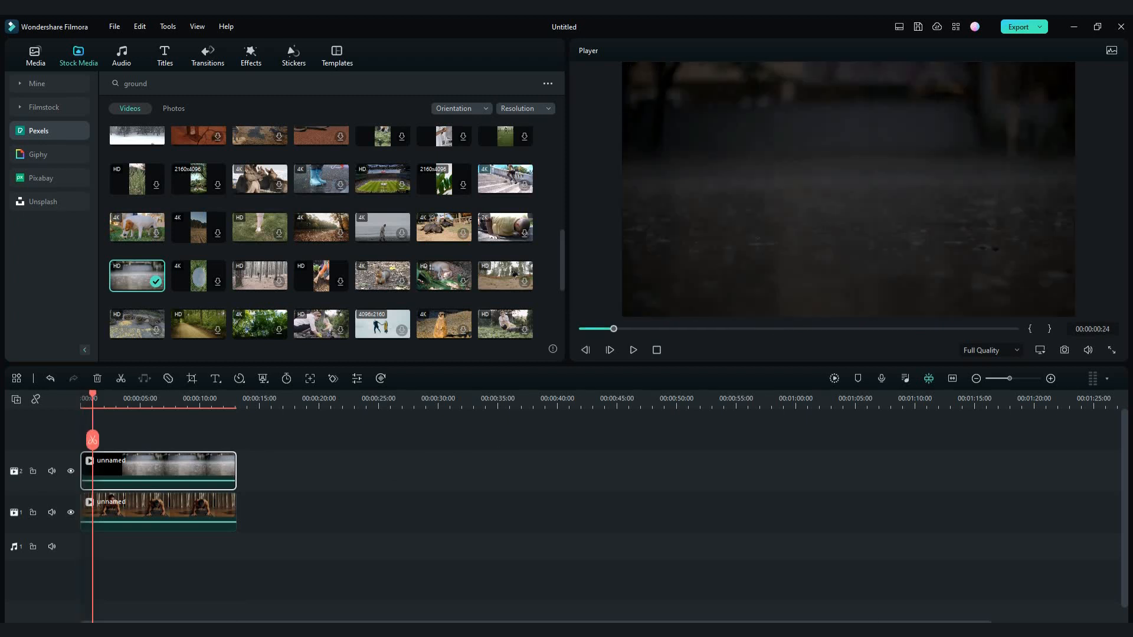
key(space)
drag(178, 474, 335, 474)
click(179, 510)
drag(179, 511, 179, 470)
drag(335, 472, 179, 512)
key(space)
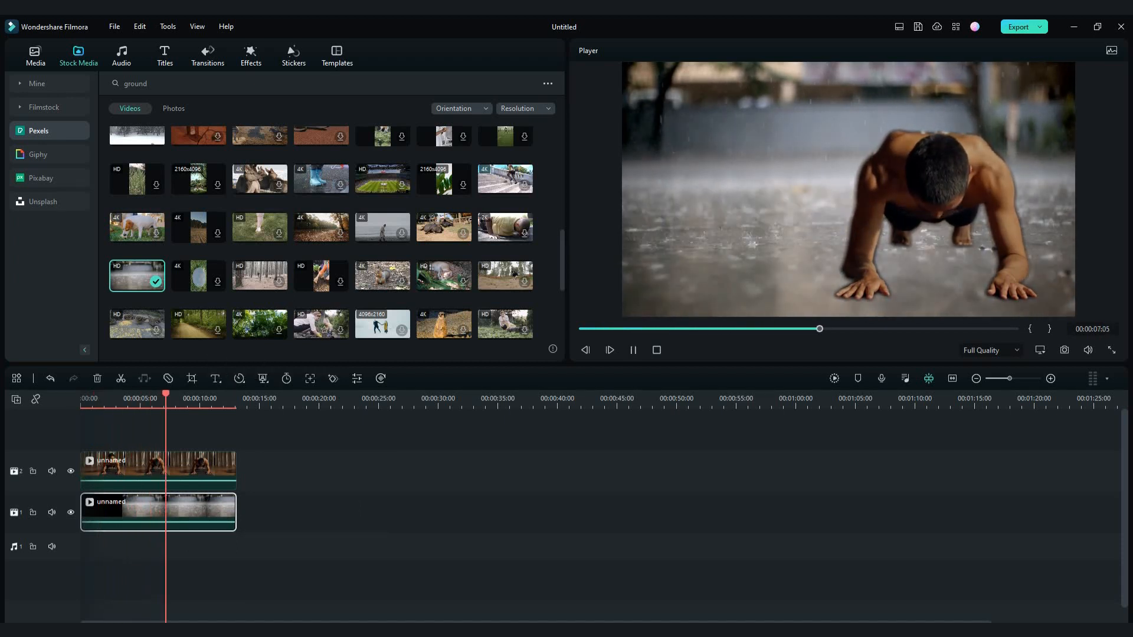
Add the favorited Workout (10) music to the start of the audio track
click(160, 471)
click(121, 56)
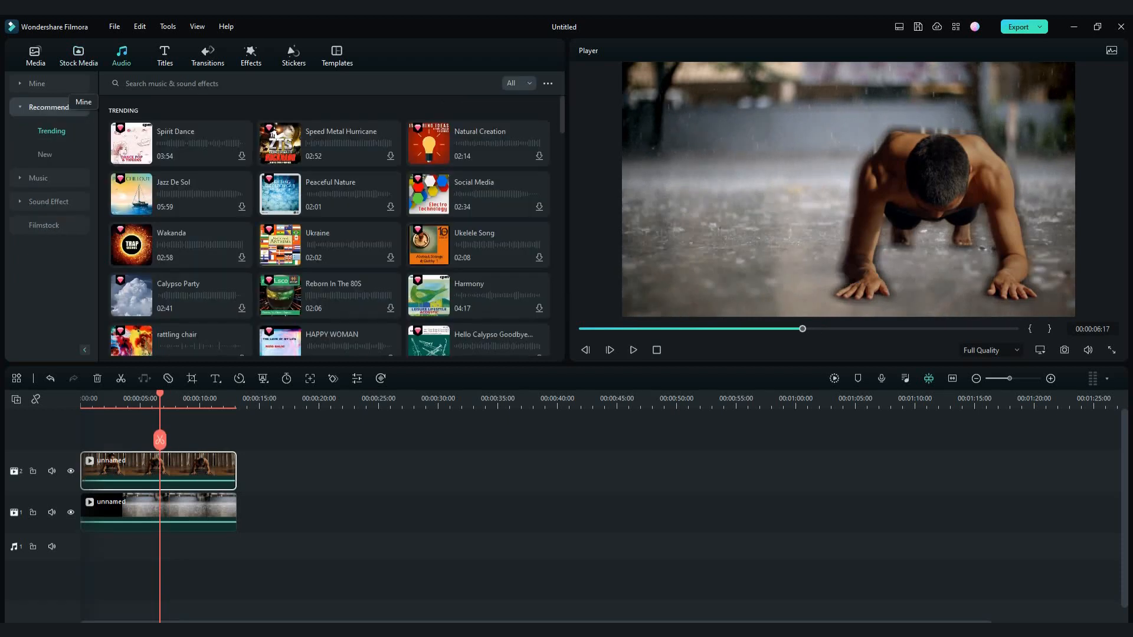
click(61, 84)
drag(171, 170, 84, 547)
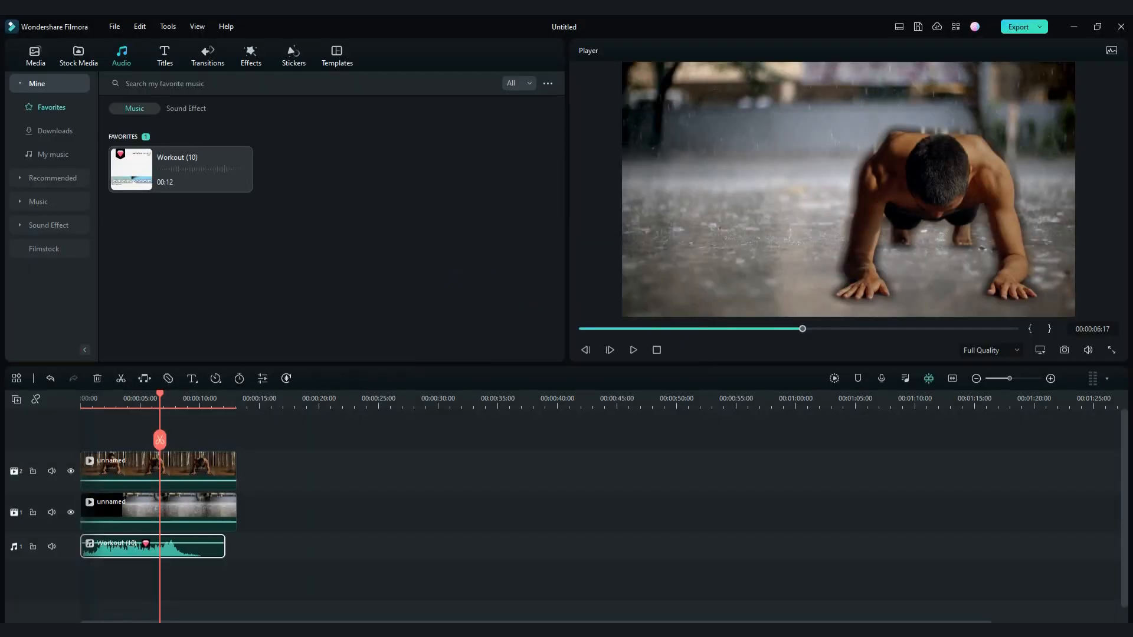
Extend the cut-out clip and the rainy ground clip to end together at about 18 seconds
drag(160, 394, 81, 394)
drag(236, 468, 265, 467)
drag(236, 507, 265, 513)
drag(265, 472, 295, 472)
drag(264, 519, 294, 519)
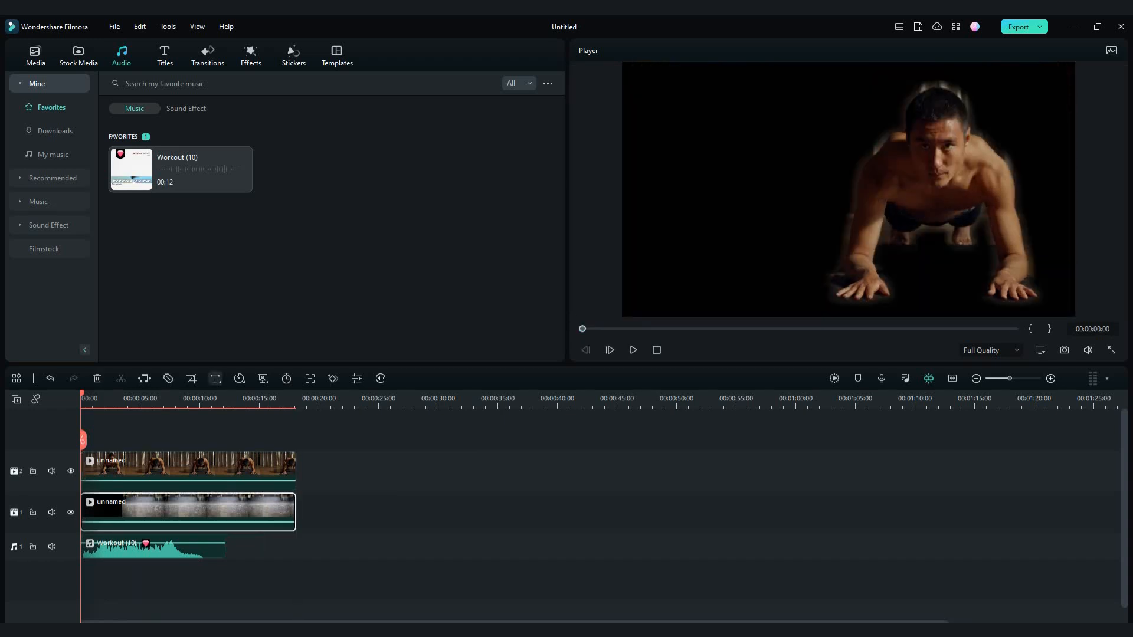
Preview the composite with music and stretch Workout (10) to match the end of the video clips
key(space)
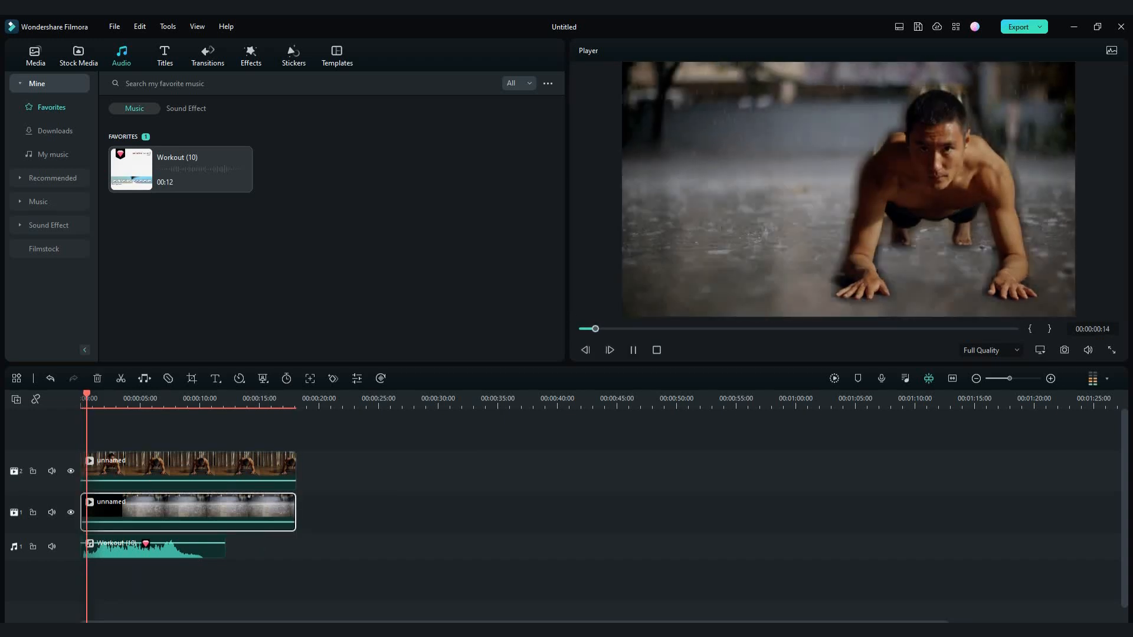
key(space)
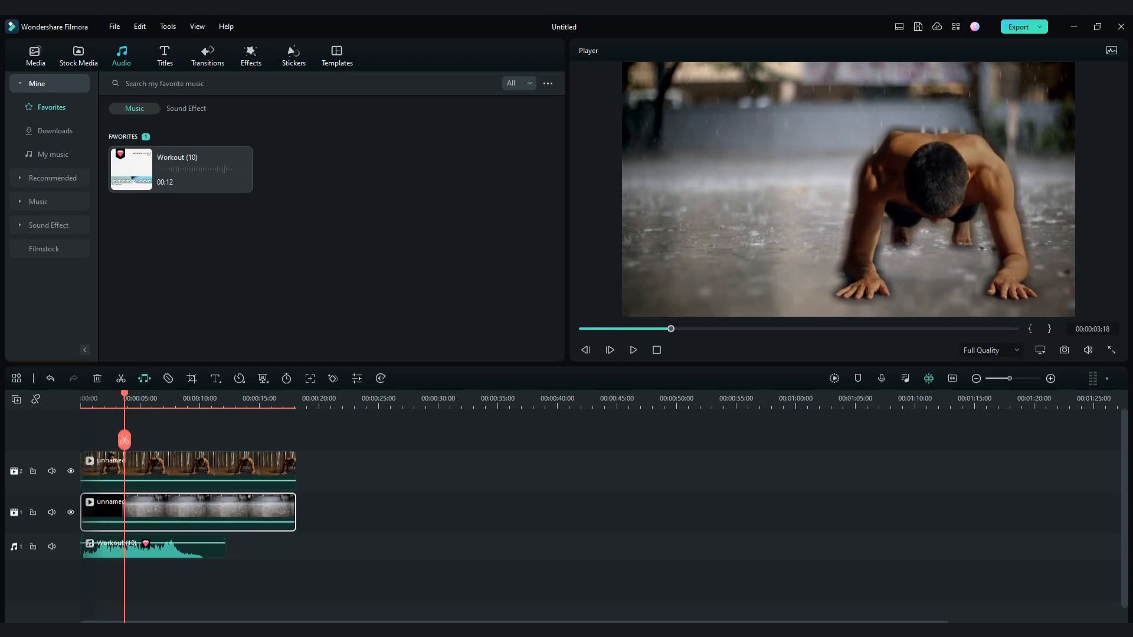
drag(225, 546, 295, 549)
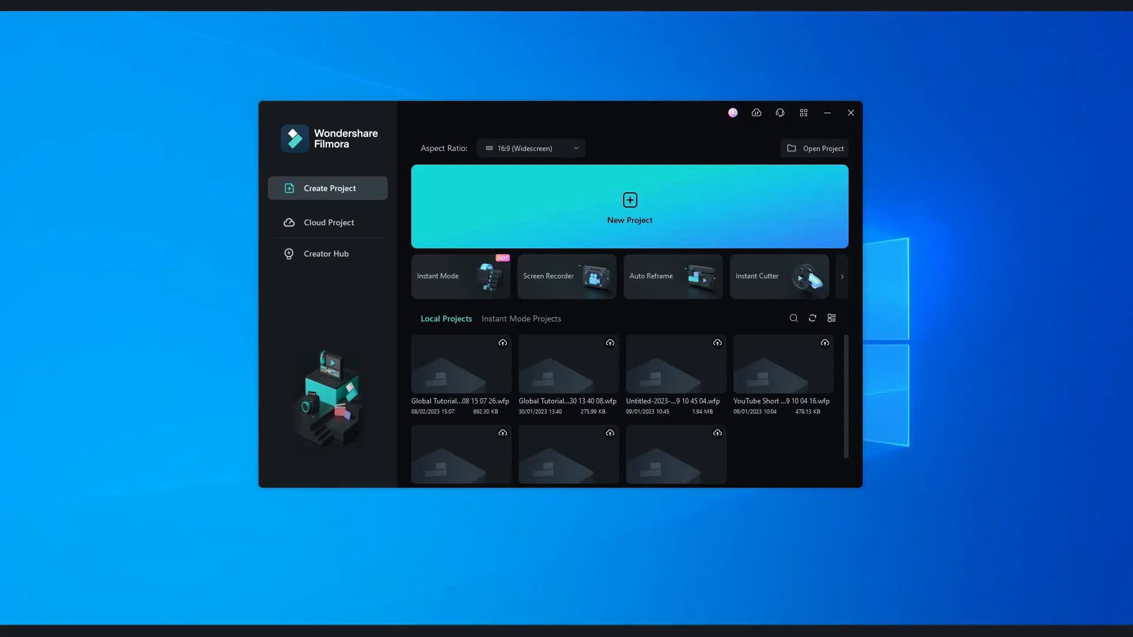
Open Auto Reframe, import the clip of two women holding a sign, and analyze it at a 21:9 aspect ratio with Auto motion speed
click(672, 276)
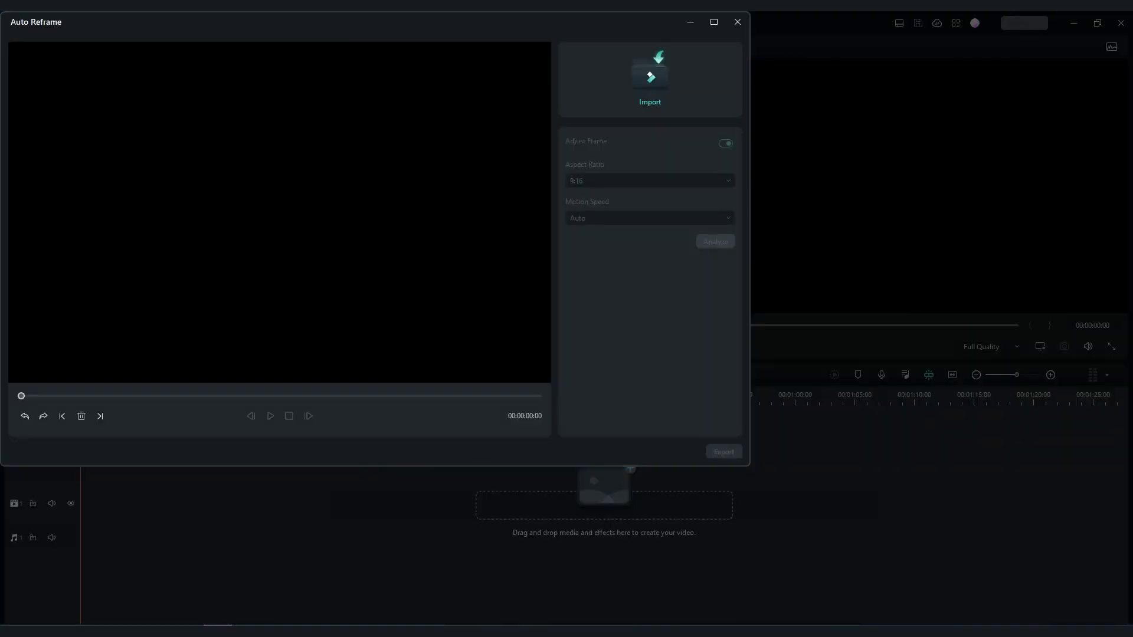
click(649, 79)
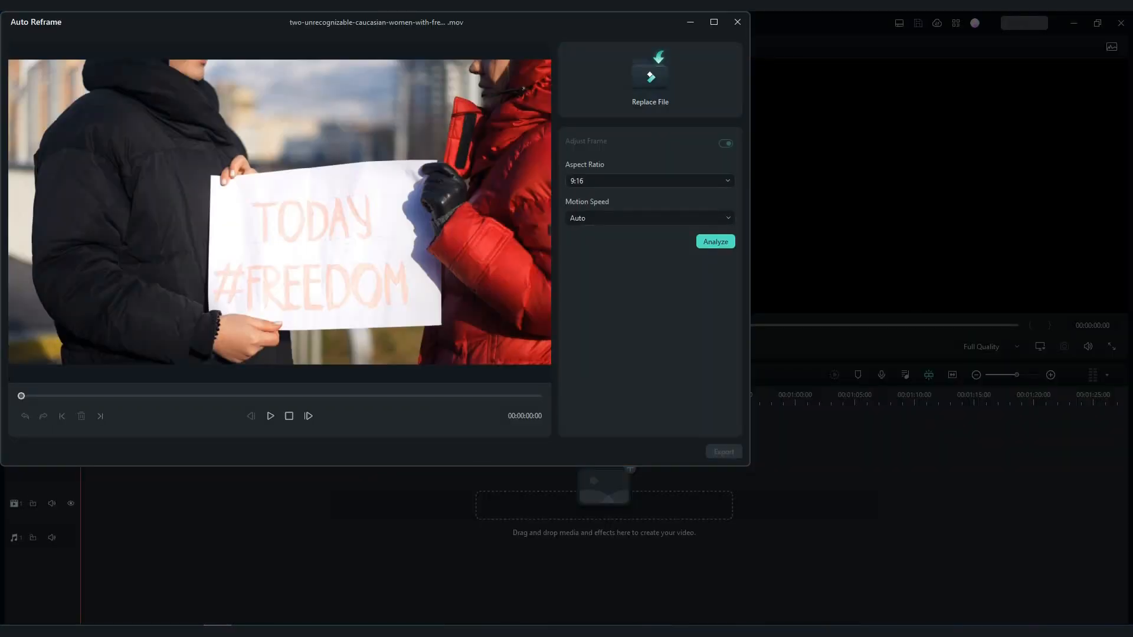
click(650, 181)
click(650, 297)
click(703, 218)
click(703, 218)
click(715, 241)
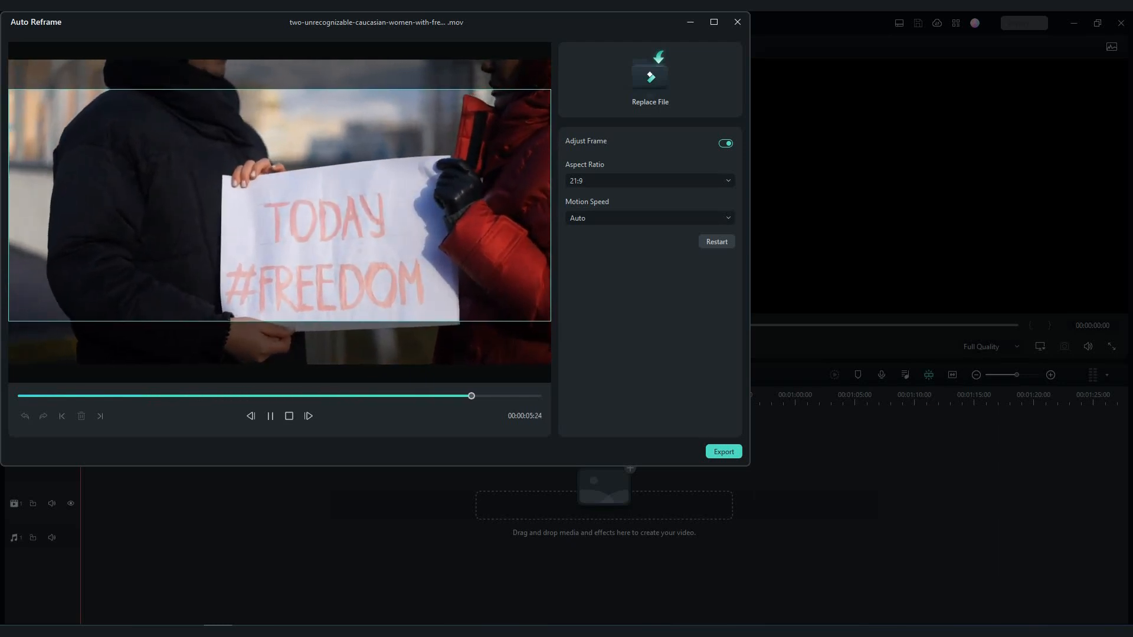
Change the reframe aspect ratio to 4:5 and play the clip to review how the frame follows the sign
click(696, 180)
click(649, 261)
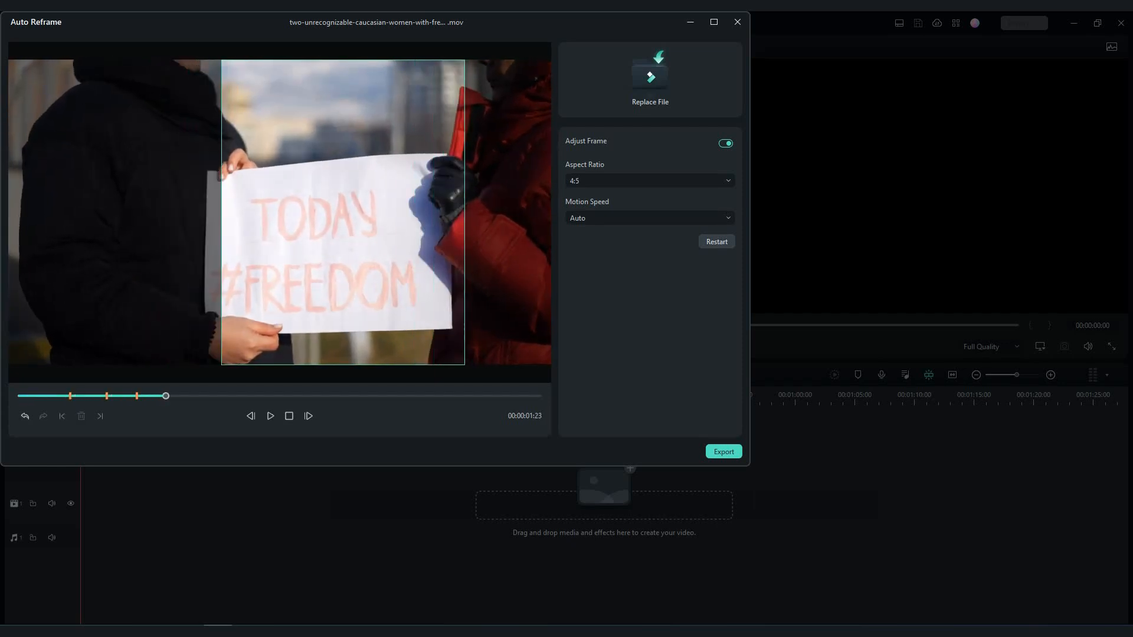
key(space)
key(space)
key(space)
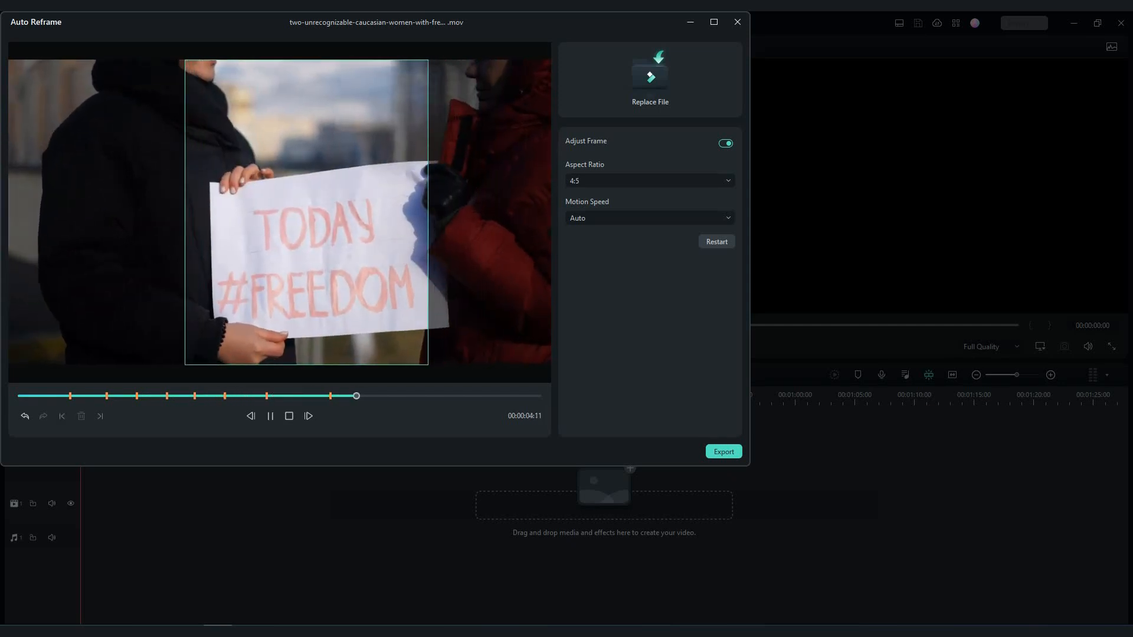
key(space)
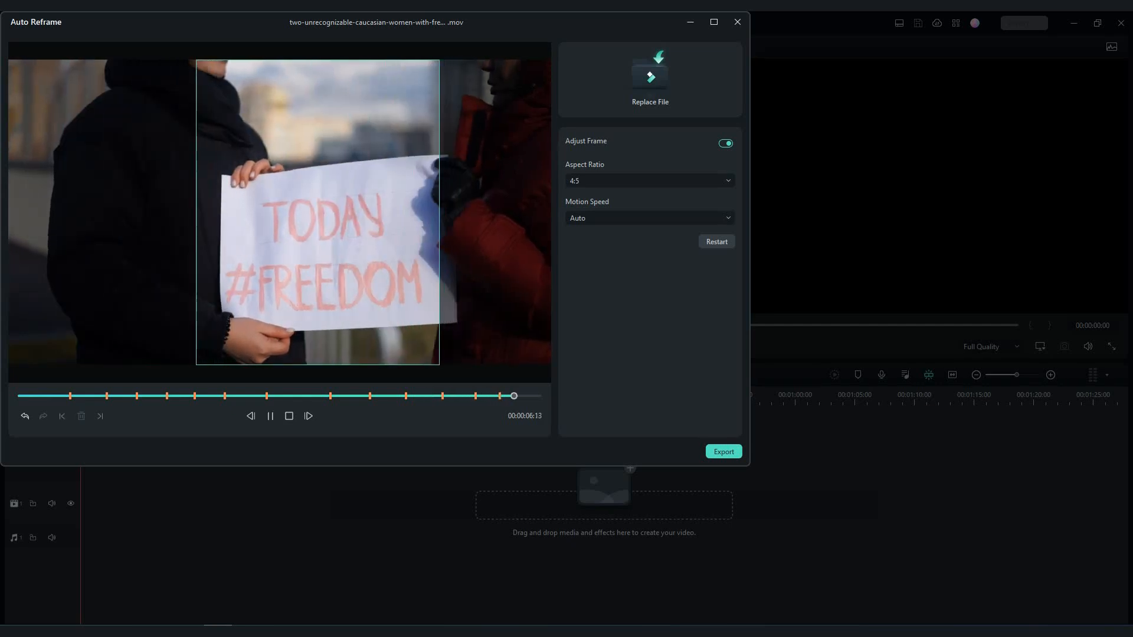
key(space)
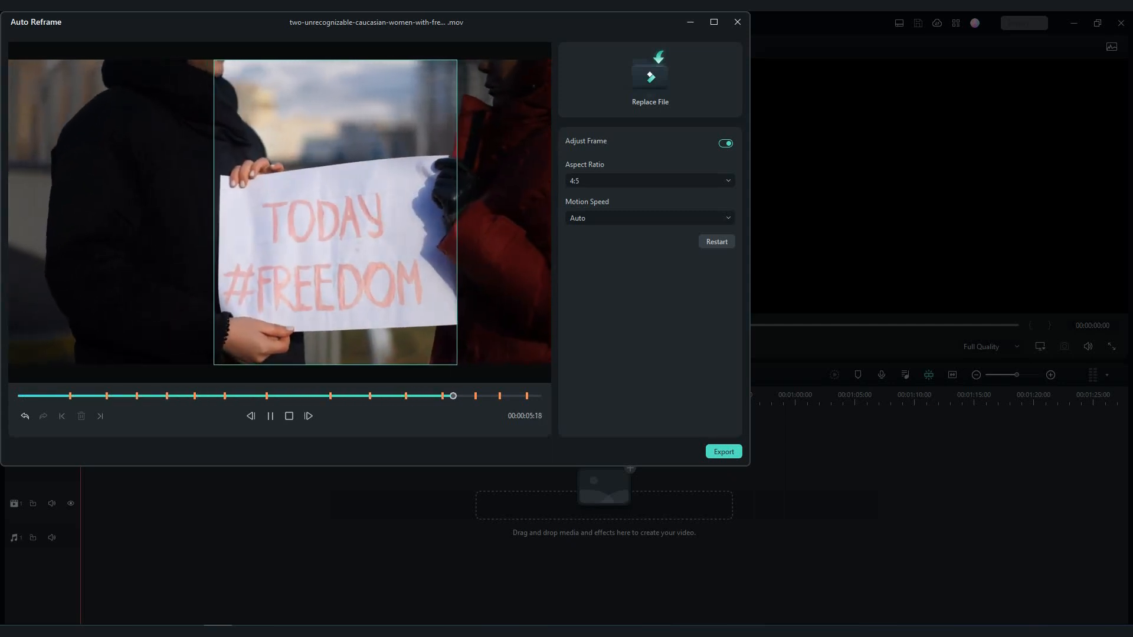
Choose another aspect ratio for the reframed sign clip
click(650, 181)
click(649, 241)
key(Return)
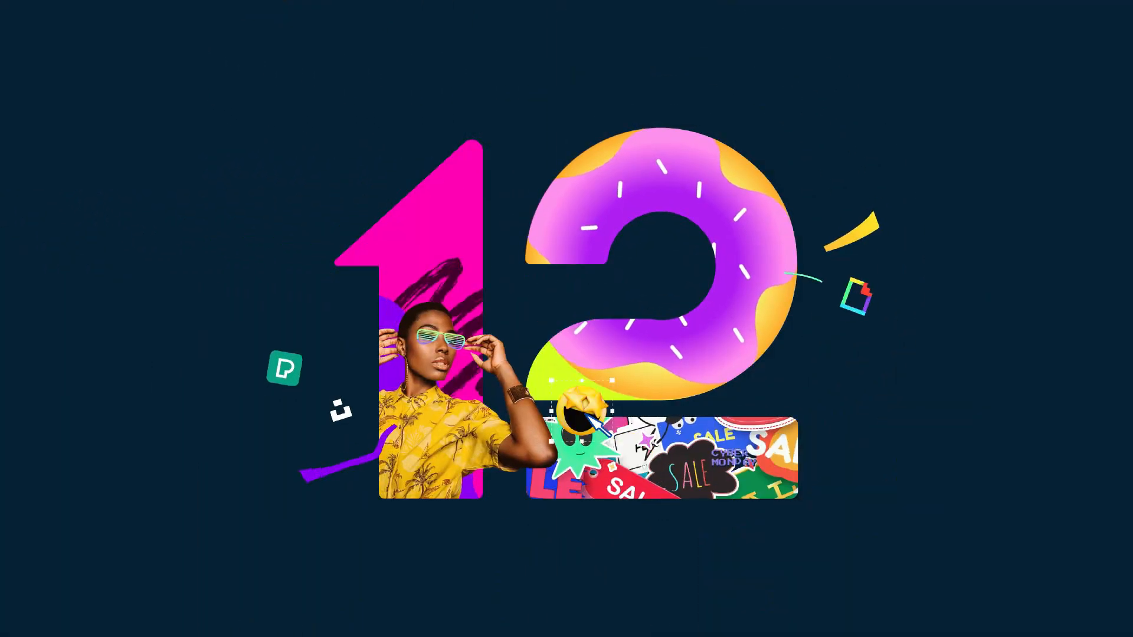